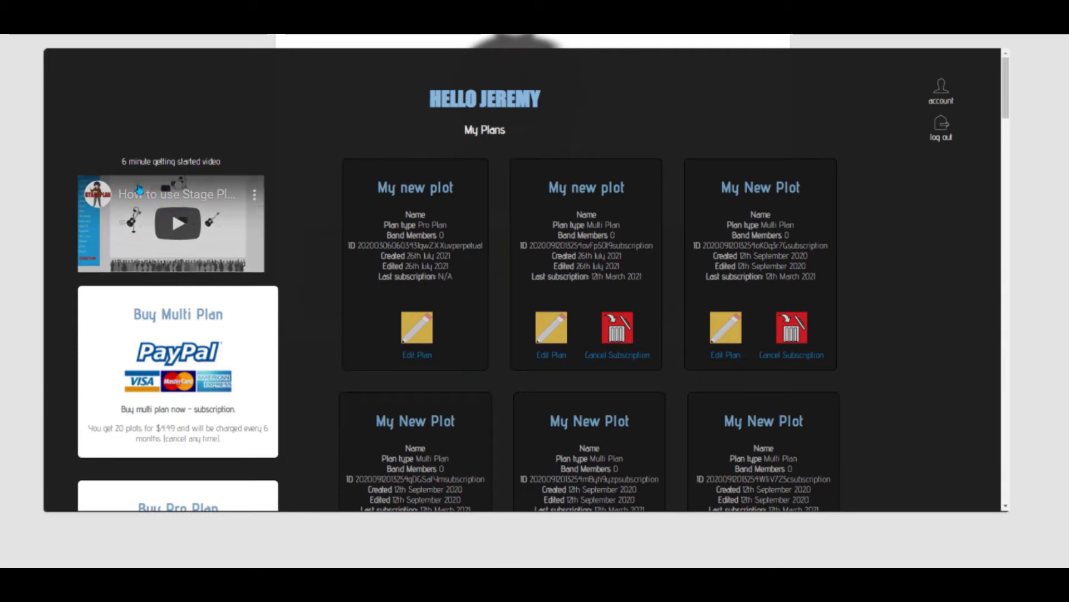
Browse the My Plans dashboard and adjust the first plan card.
scroll(223, 246, down, 2)
scroll(227, 294, down, 3)
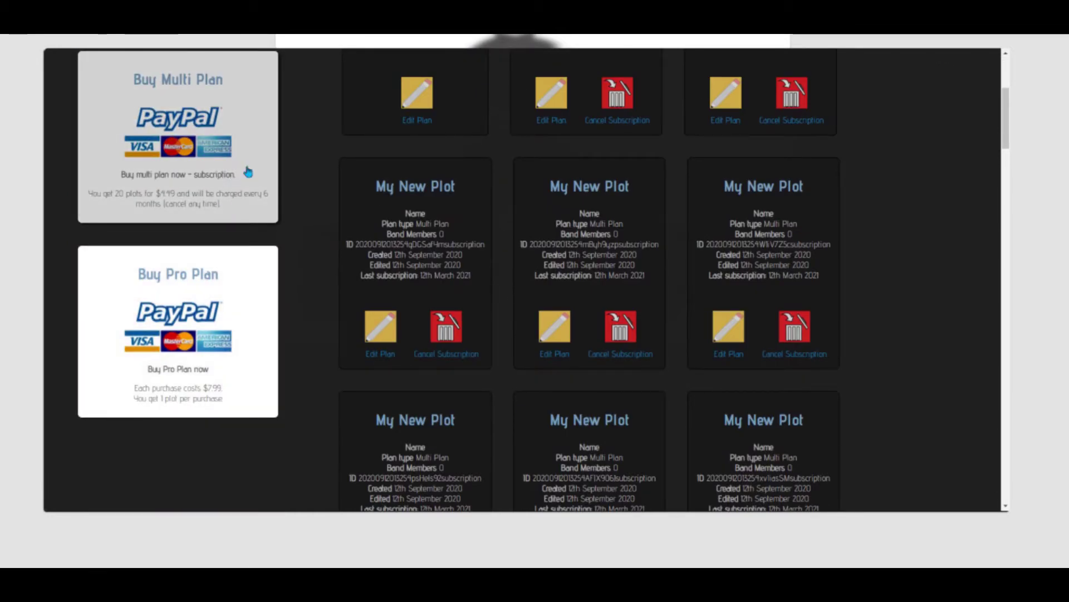
scroll(302, 295, up, 4)
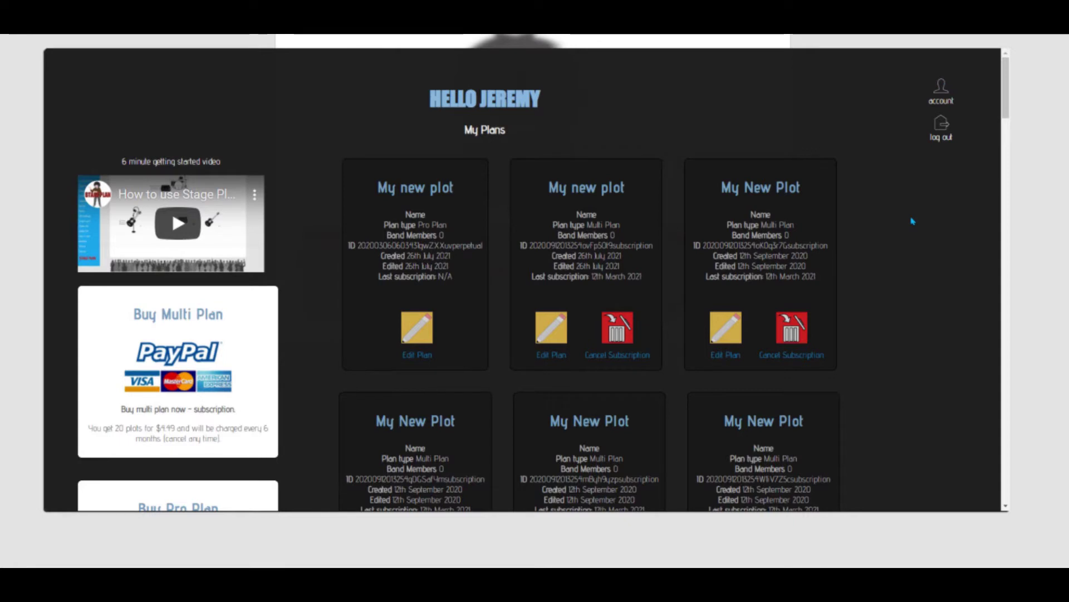
scroll(912, 222, down, 15)
scroll(912, 225, up, 15)
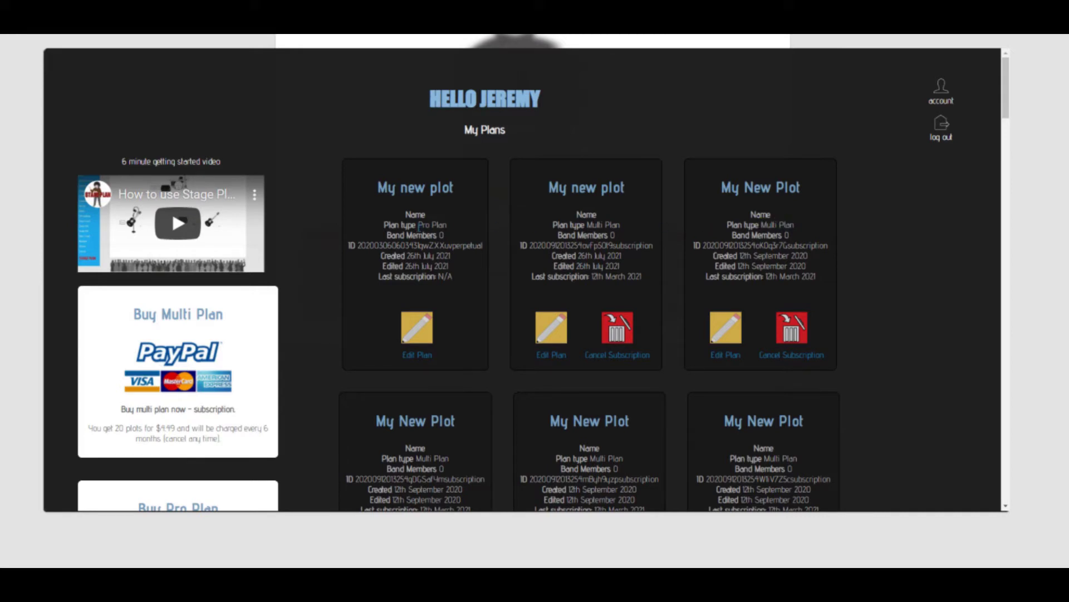
drag(418, 226, 456, 229)
click(459, 222)
Rename the first plan 'The Lone Rangers' and open it in the editor with the menu showing.
click(433, 189)
double_click(432, 189)
triple_click(432, 189)
text(The L)
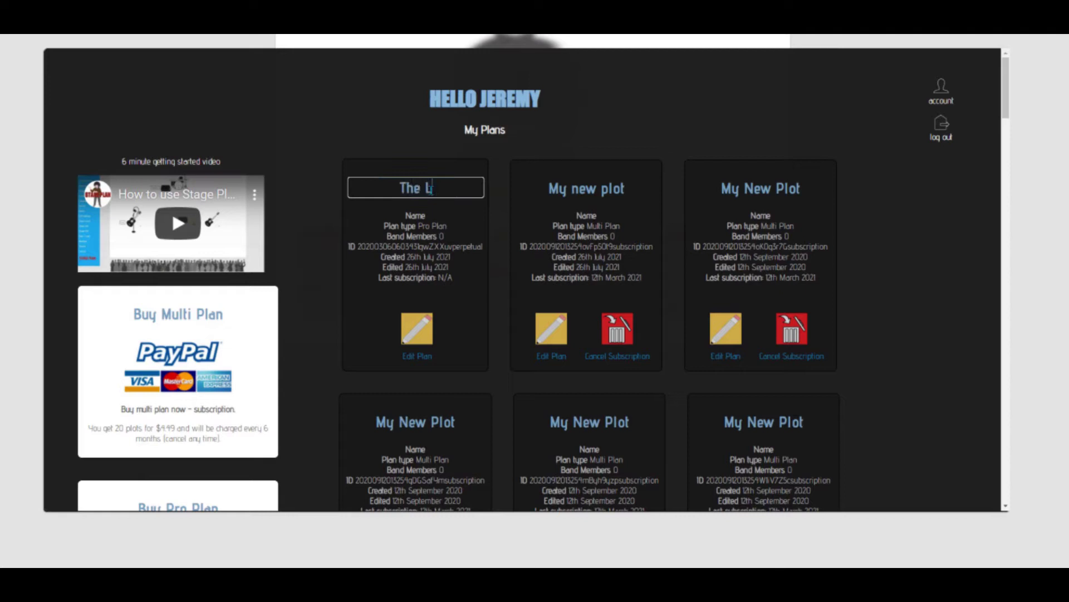
text(one Rangers)
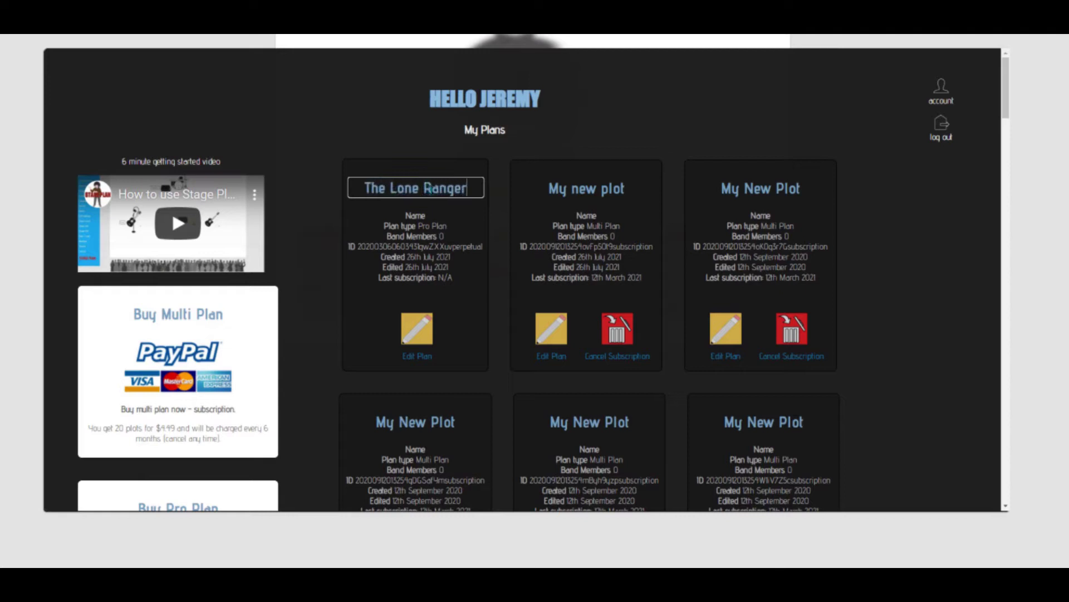
key(Return)
click(418, 333)
click(13, 50)
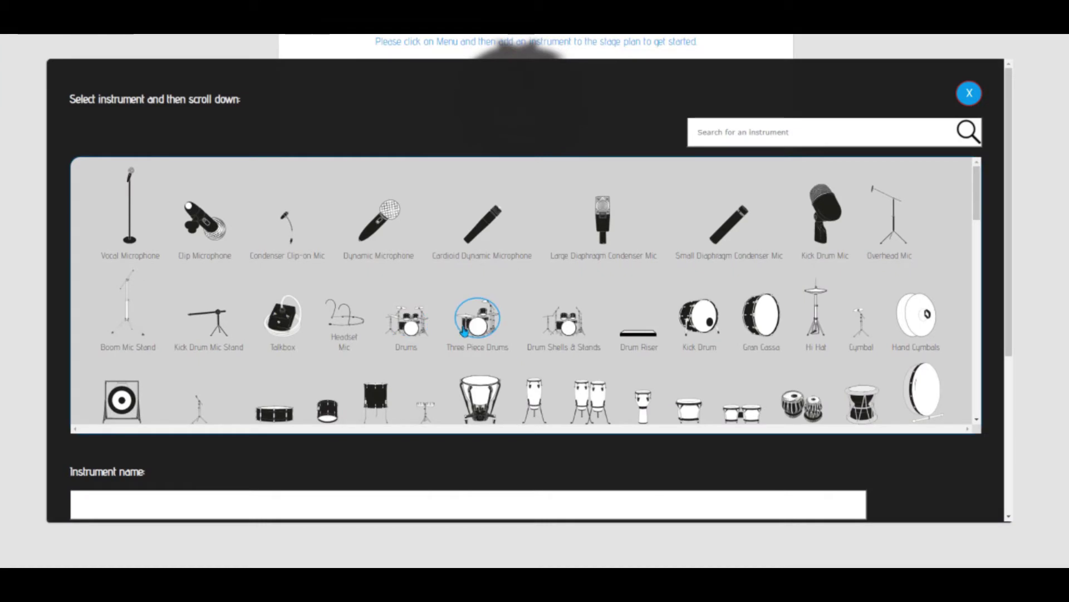
Add a Drums kit labelled with the drummer's name at the top centre of the stage.
click(407, 319)
scroll(460, 267, down, 10)
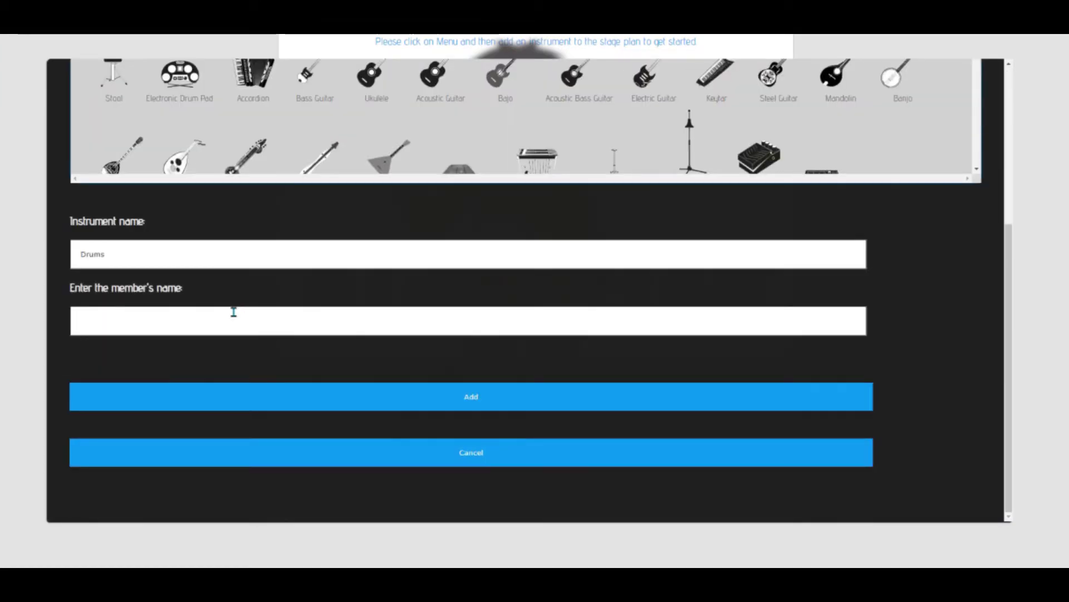
click(232, 314)
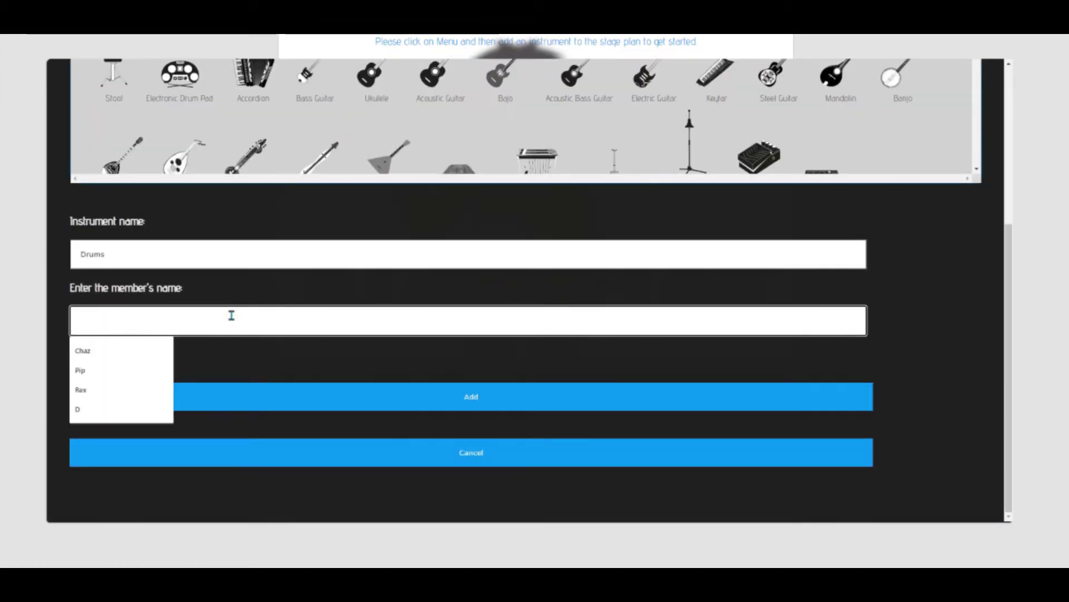
text(Pip)
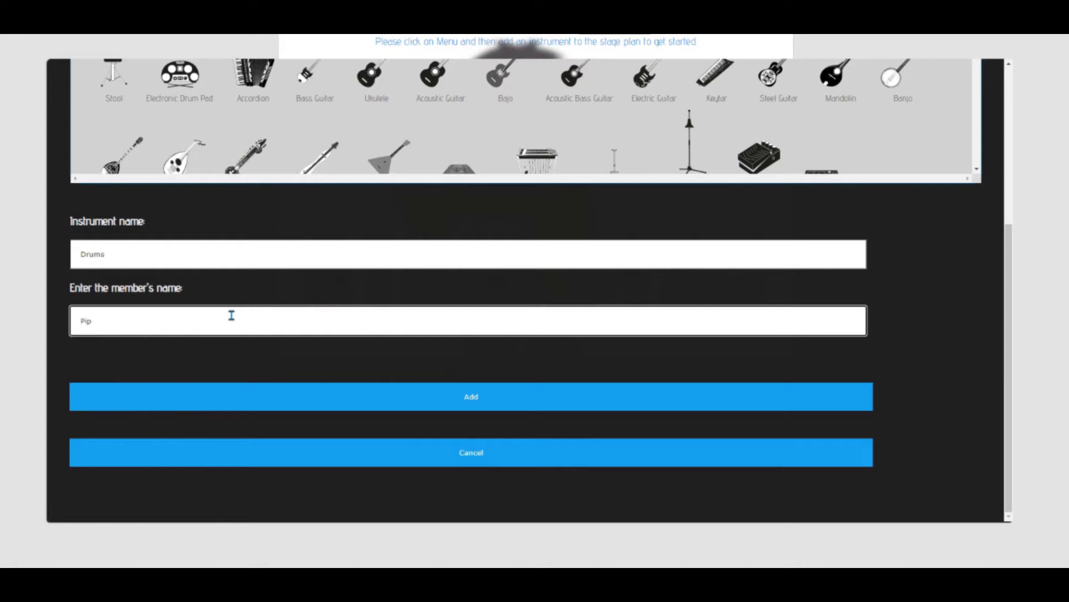
click(257, 390)
drag(374, 186, 526, 115)
right_click(527, 116)
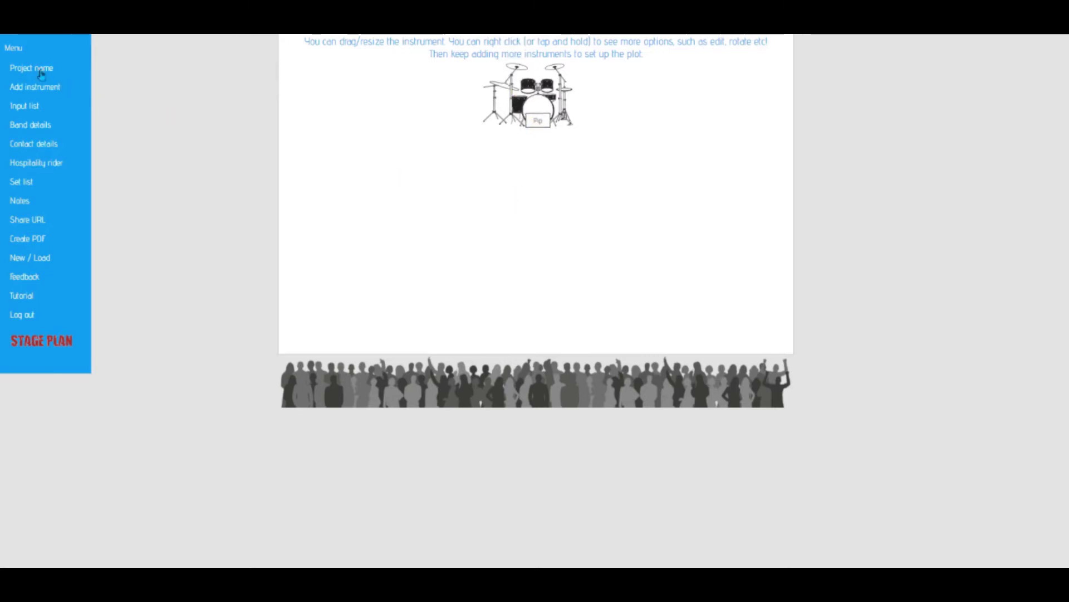
Add a wedge monitor, found by searching 'mon', and assign it to the drummer.
click(31, 88)
click(732, 130)
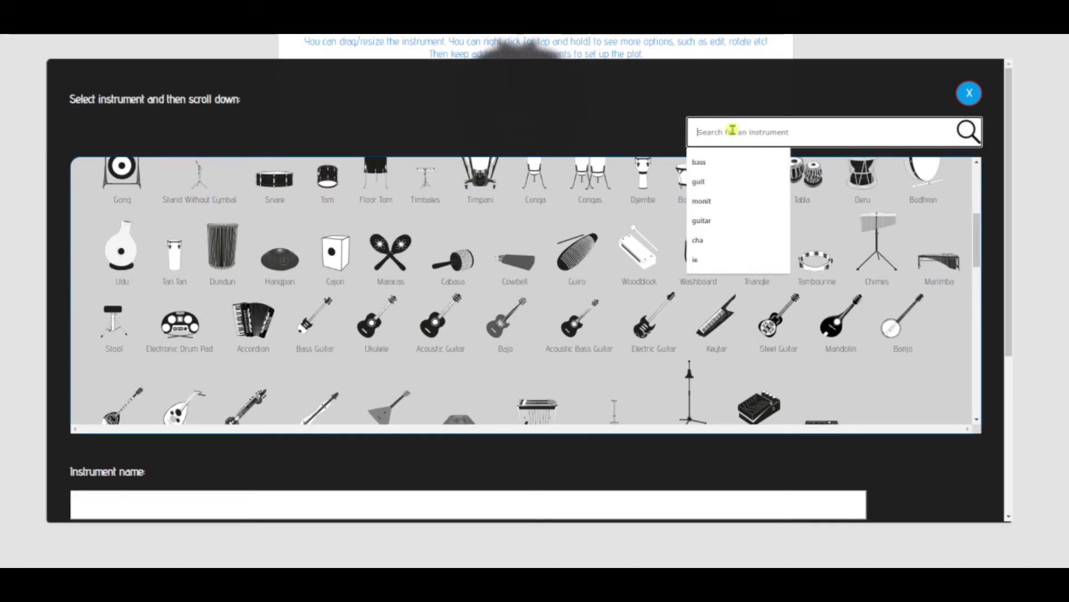
text(mon)
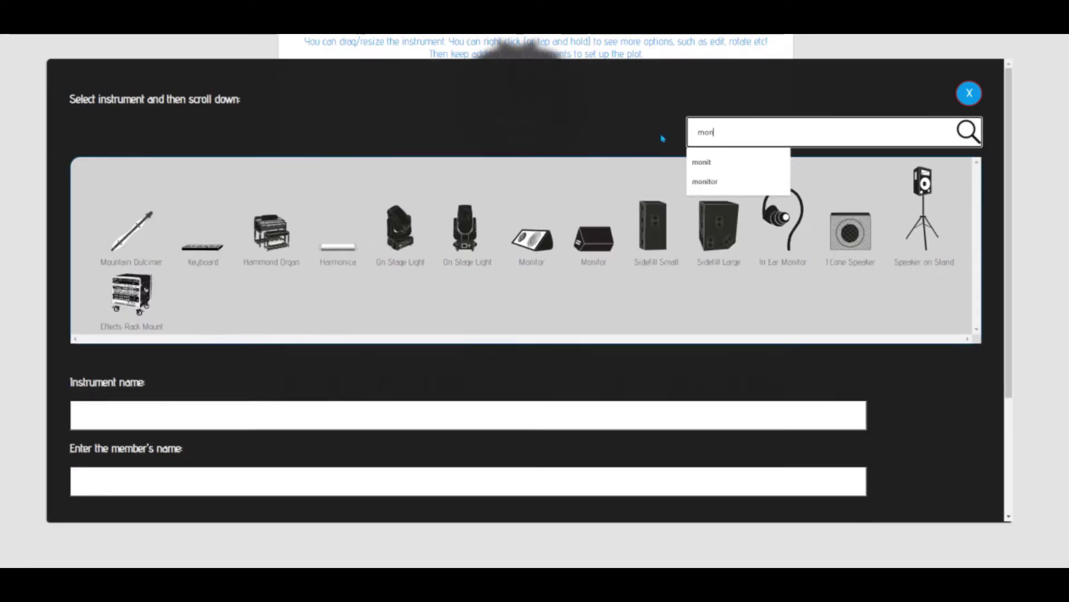
click(593, 245)
click(186, 488)
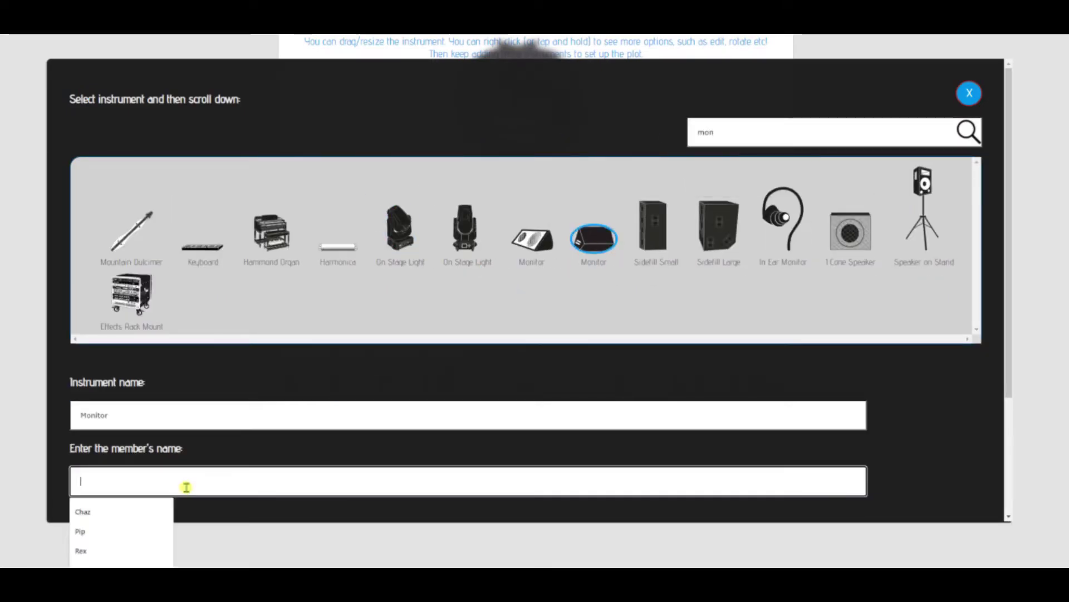
click(124, 530)
scroll(249, 445, down, 1)
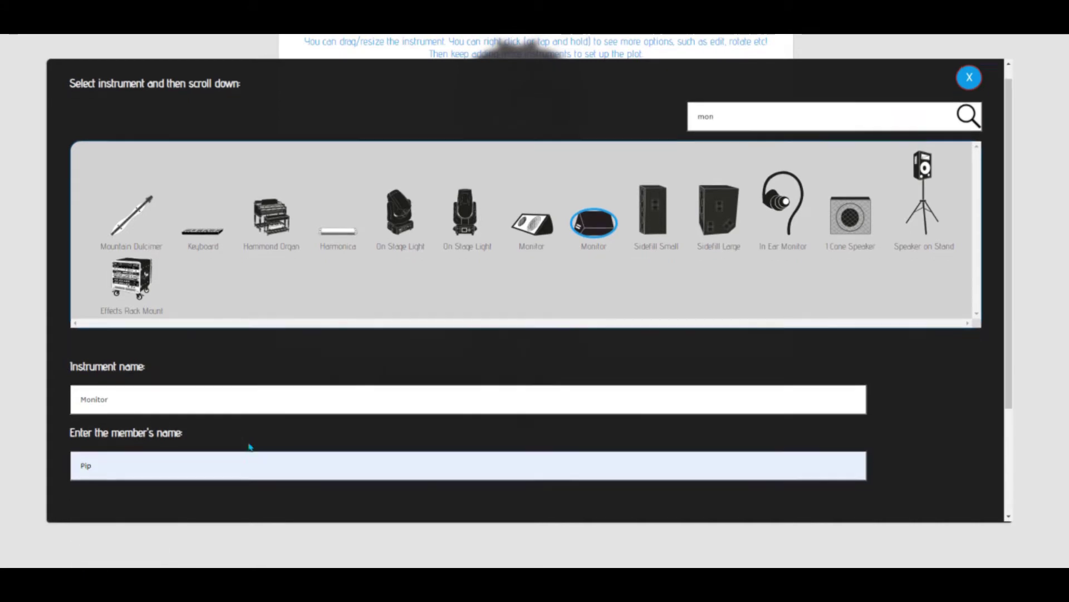
Name it Drum Monitor, place it beside the drums and flip it horizontally.
click(226, 397)
text(Drum)
scroll(242, 396, down, 2)
click(242, 395)
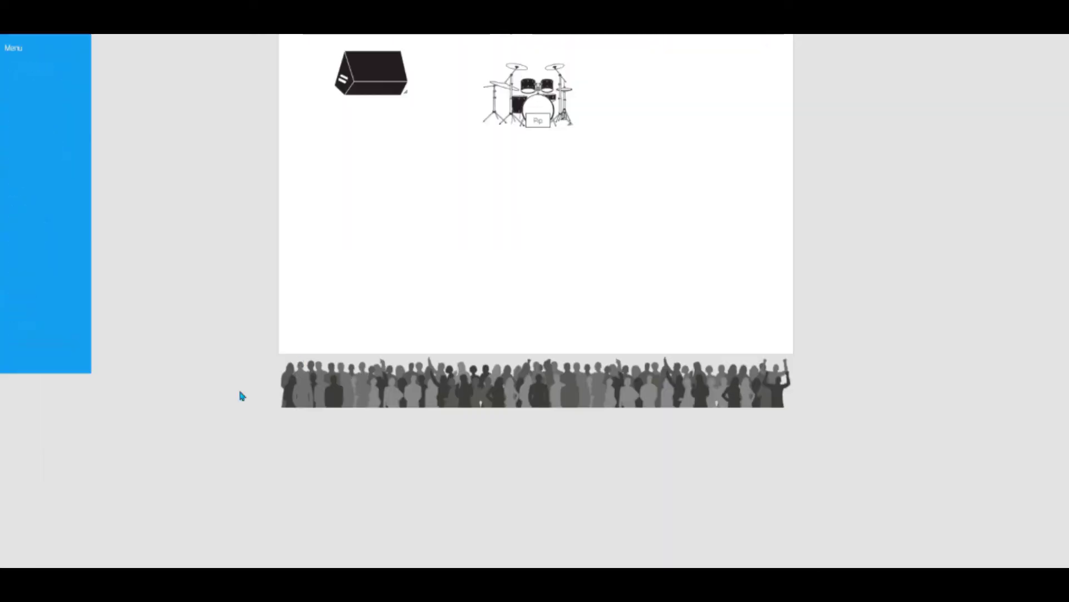
drag(385, 86, 460, 131)
click(460, 131)
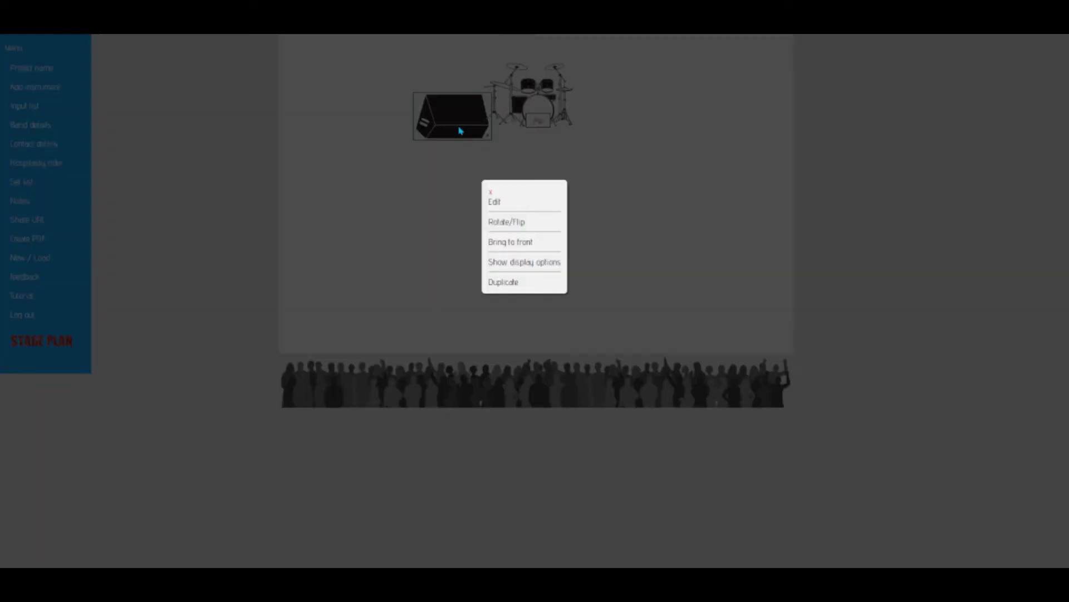
click(511, 222)
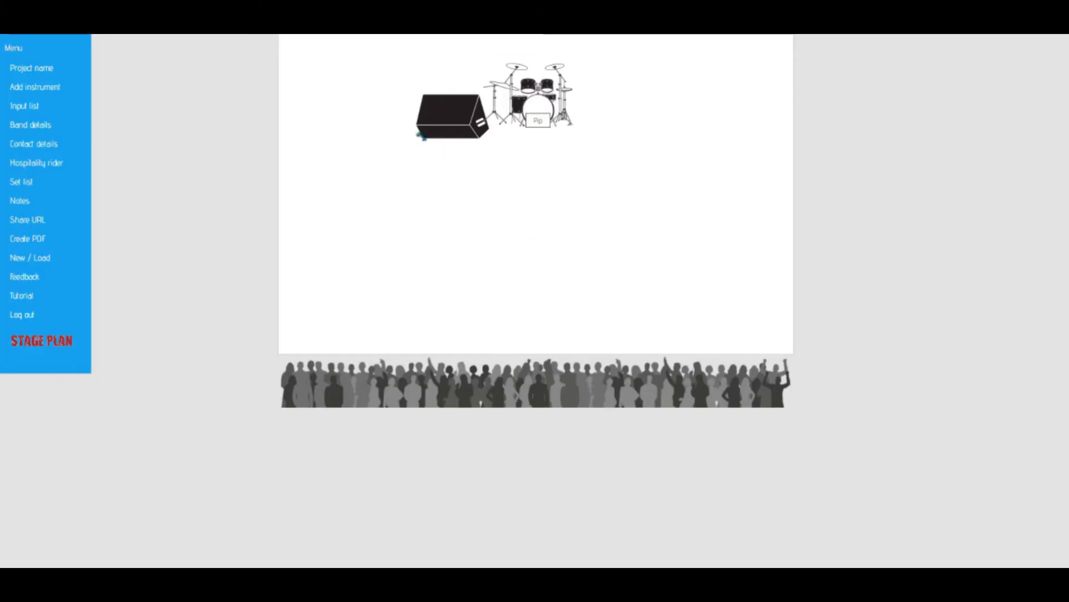
Shrink the drum monitor against the kit and add a DI box to the stage.
drag(423, 136, 482, 123)
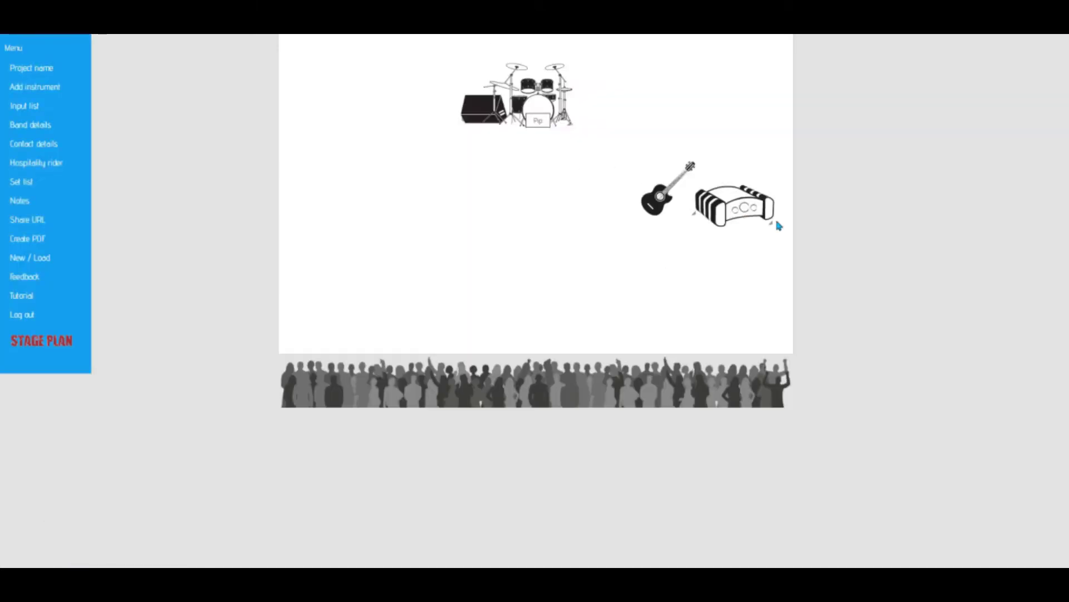
click(778, 221)
click(547, 258)
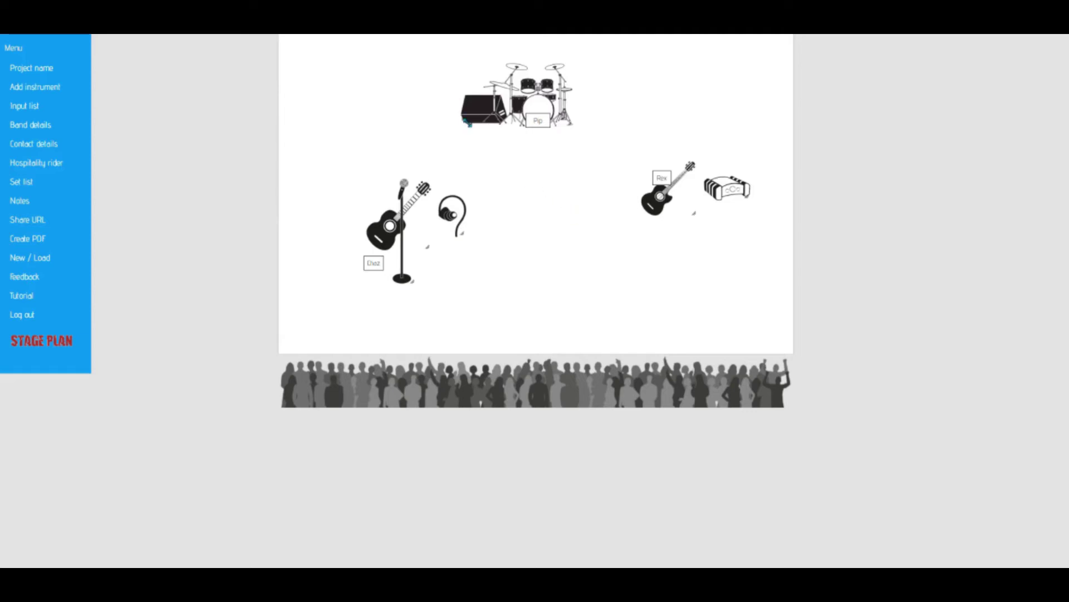
Duplicate the drum monitor, assign the copy to the right-side guitarist and rename it Bass Monitor.
click(479, 118)
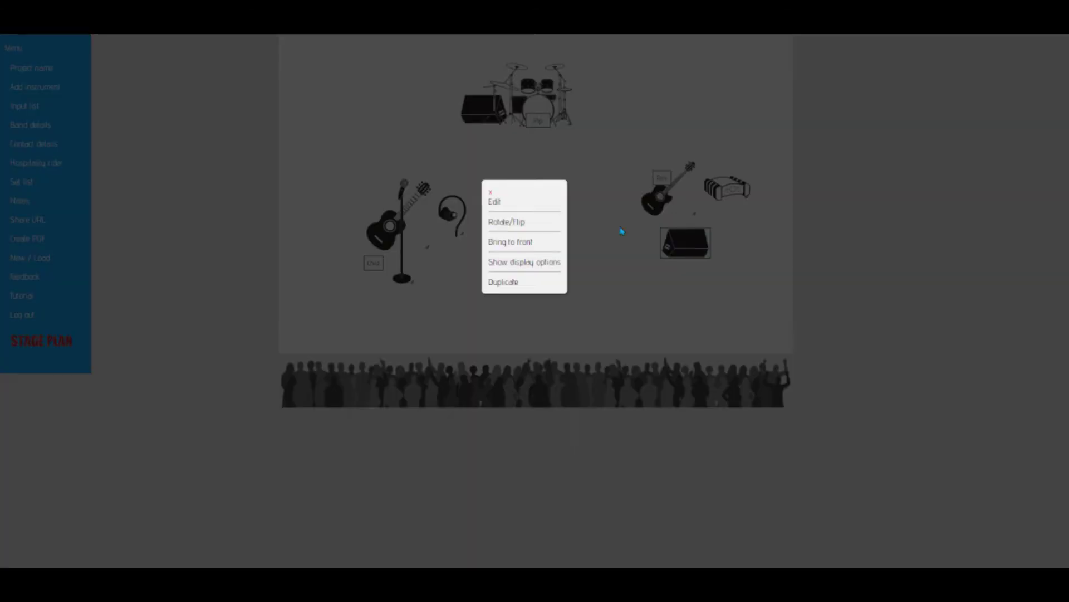
click(495, 203)
double_click(140, 389)
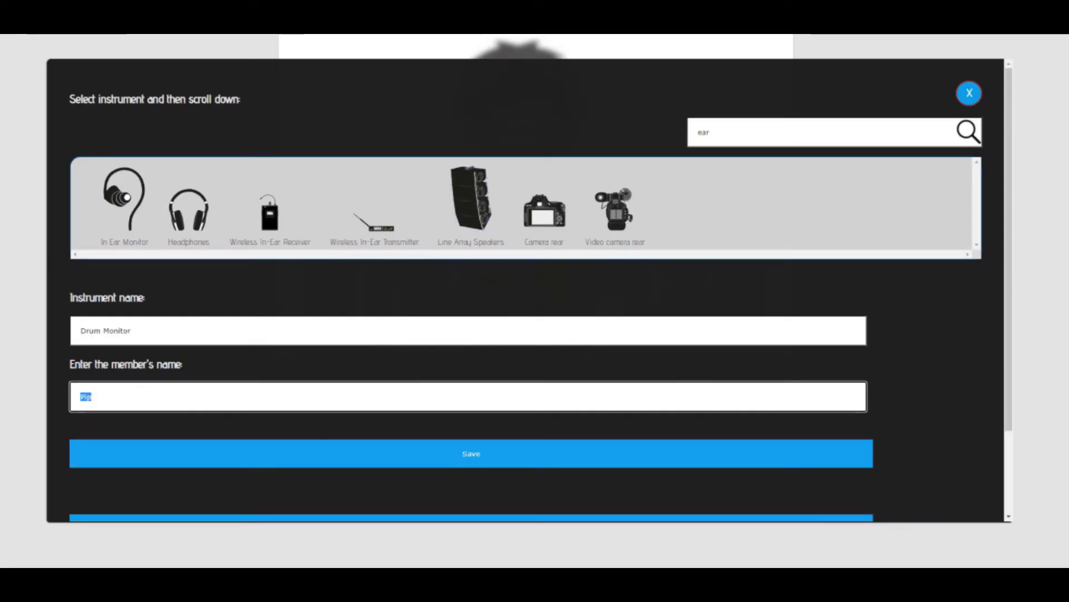
text(Rex)
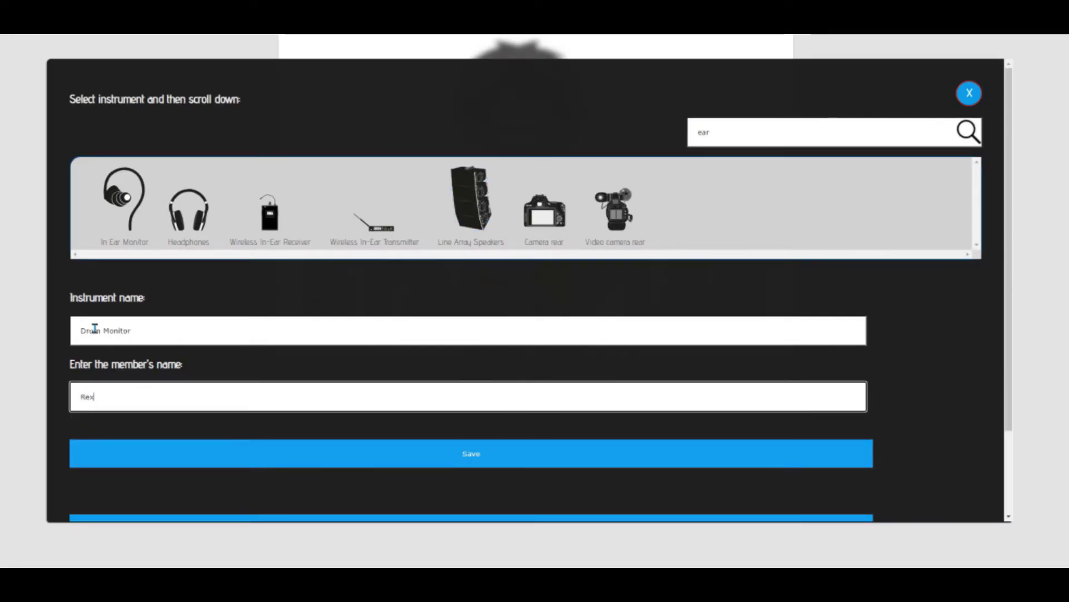
double_click(104, 332)
text(Bass)
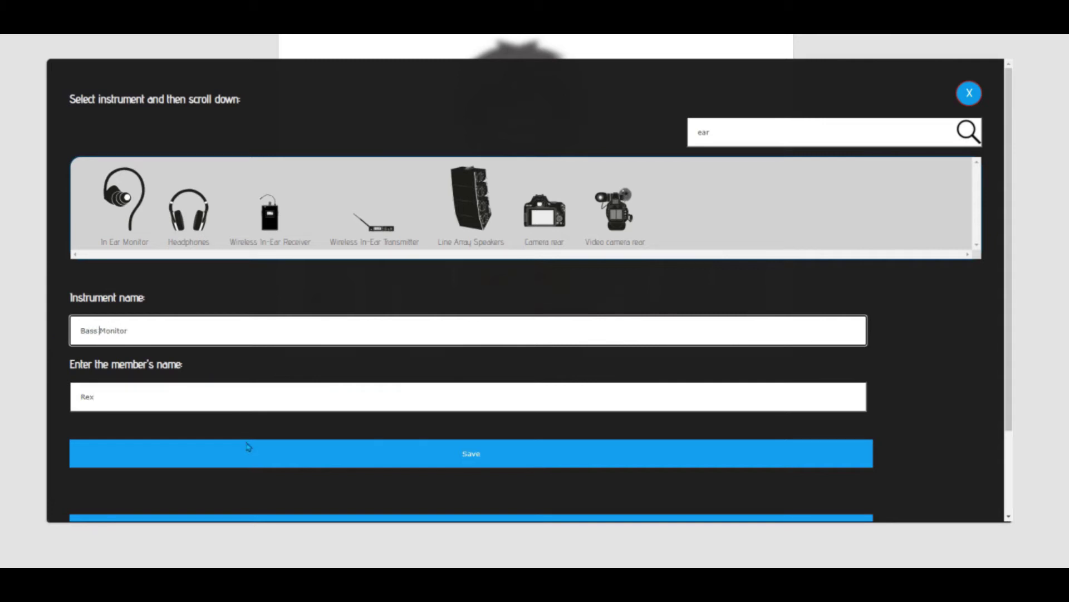
click(248, 446)
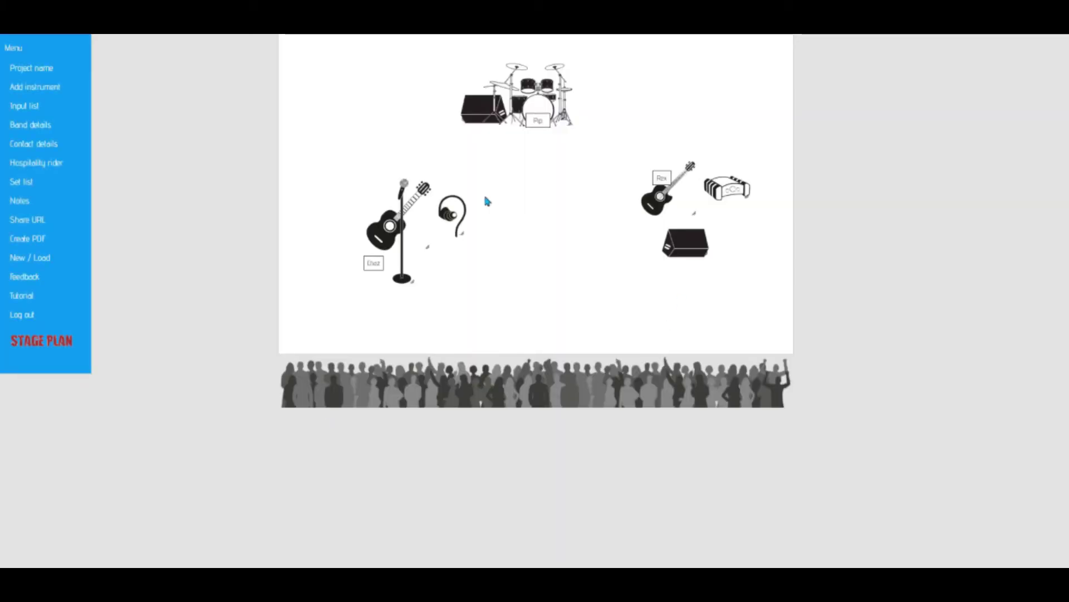
Set channel 1's stand type, then make channel 2 Acoustic Bass Guitar on DI to the Drum Monitor.
click(17, 103)
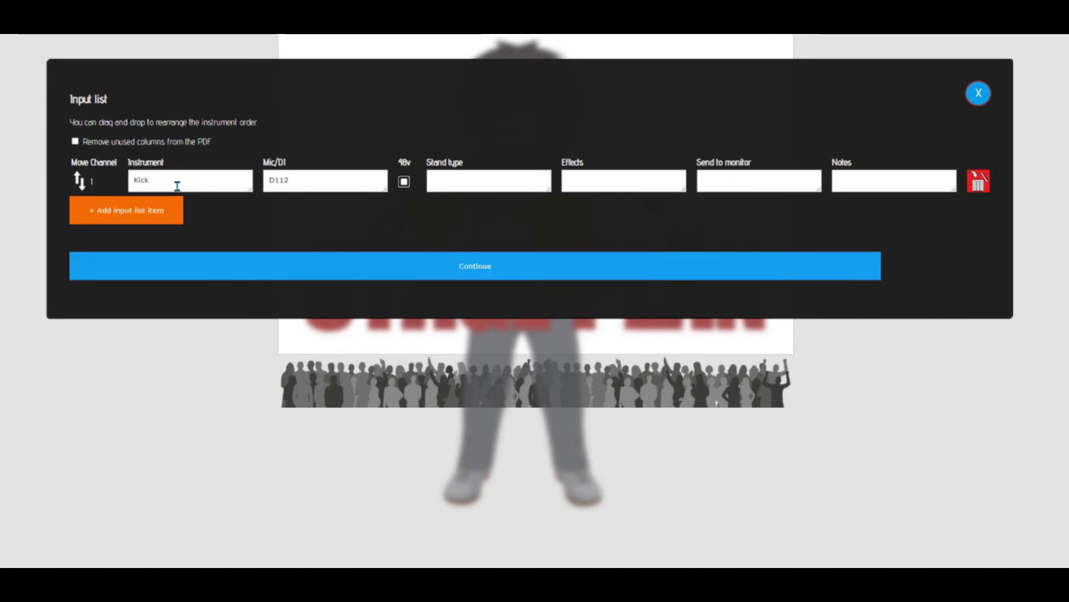
key(Tab)
text(Min)
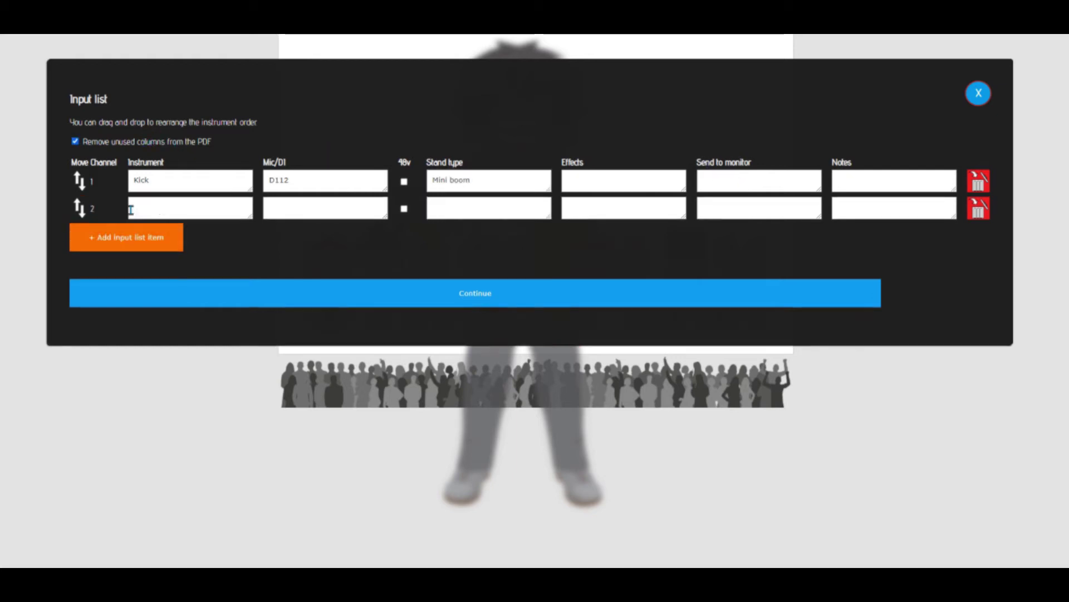
click(209, 207)
text(D)
key(BackSpace)
text(Bass)
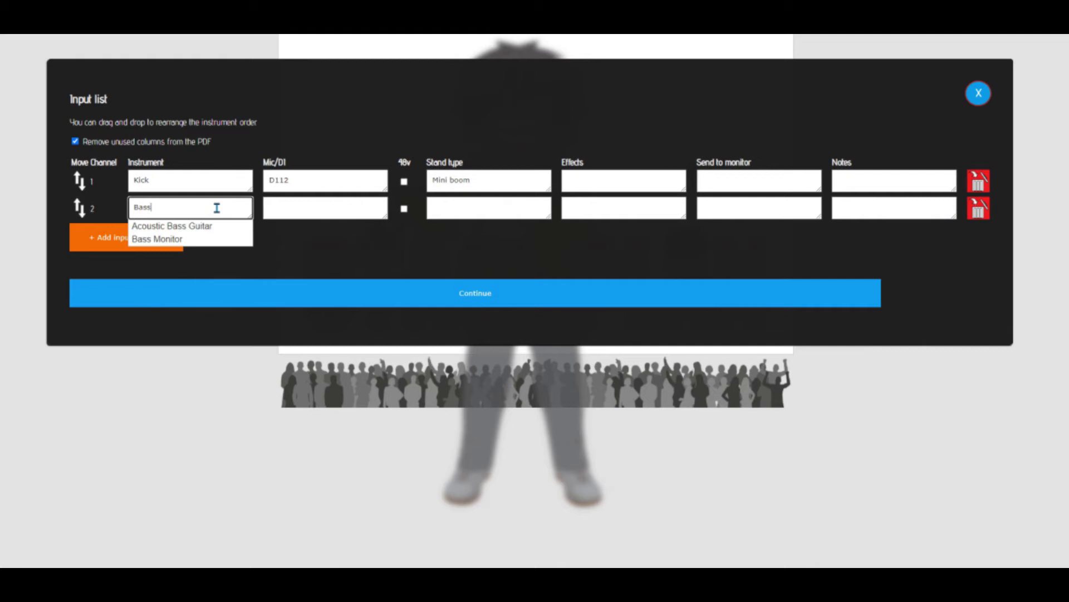
click(212, 226)
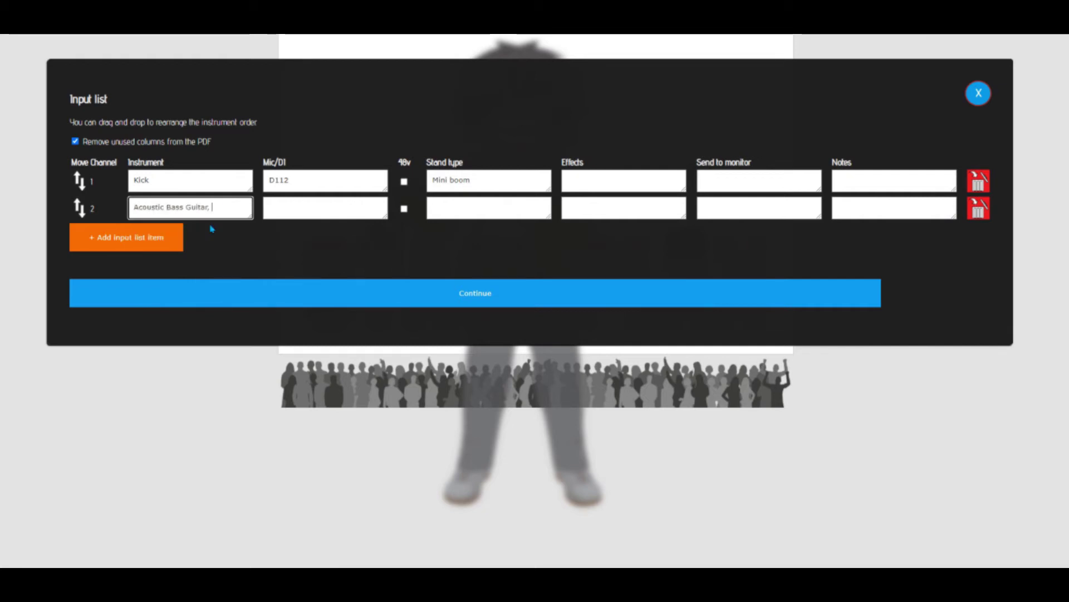
click(323, 207)
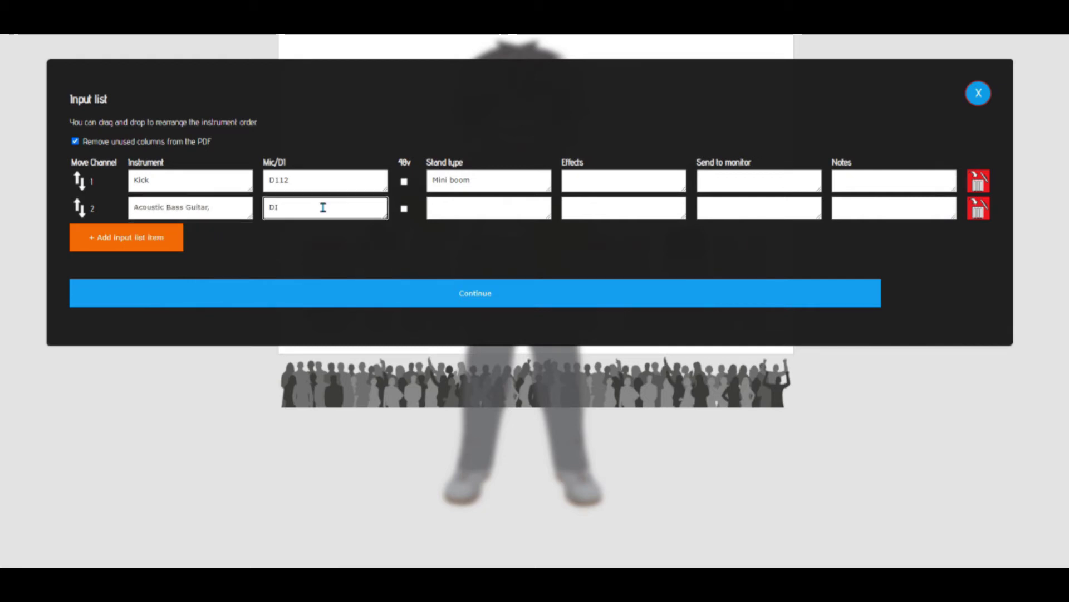
click(772, 206)
text(d)
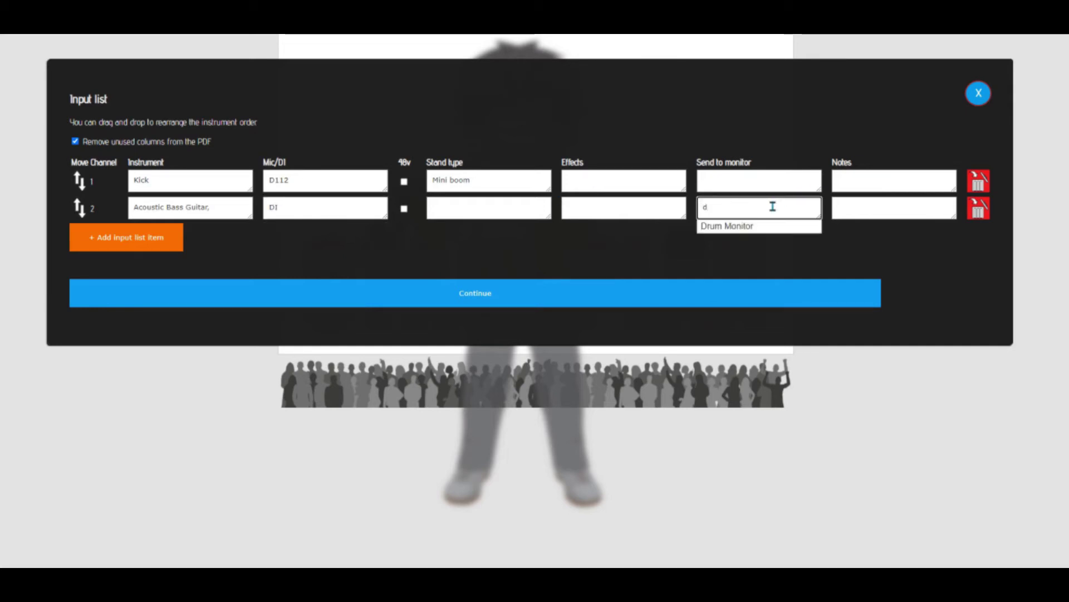
text(r)
click(748, 225)
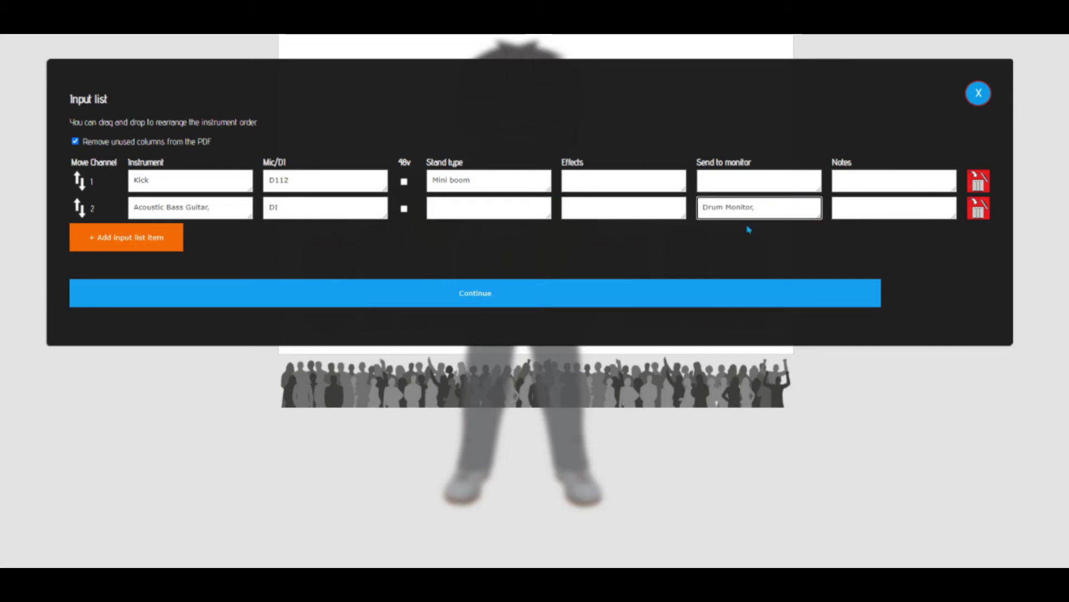
Add channel 3: Acoustic Guitar on SM57 sent to the Ear monitor, and finish the list.
click(171, 238)
text(ac)
click(179, 265)
click(315, 234)
text(SM57)
click(803, 233)
text(e)
click(724, 256)
click(475, 326)
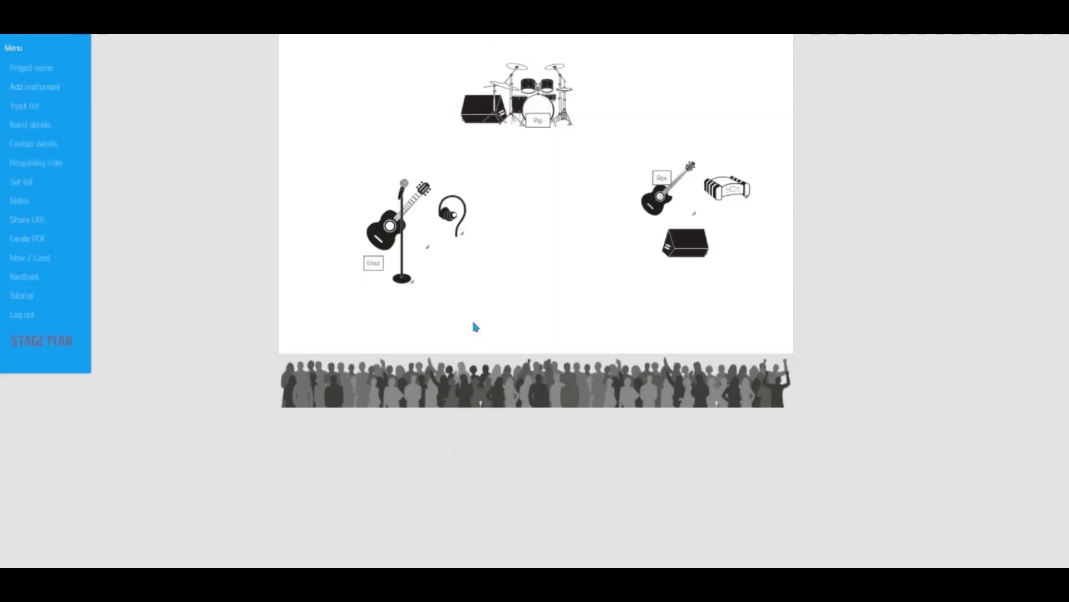
In band details, move Bass Monitor under Acoustic Bass Guitar and give Acoustic Guitar '12 string'.
click(51, 132)
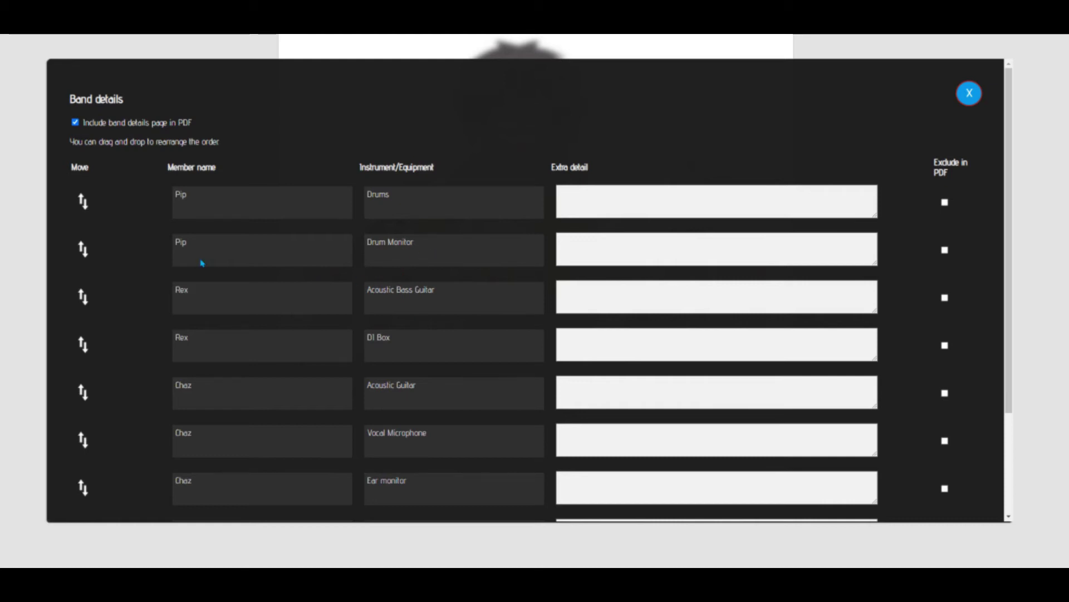
scroll(158, 295, down, 2)
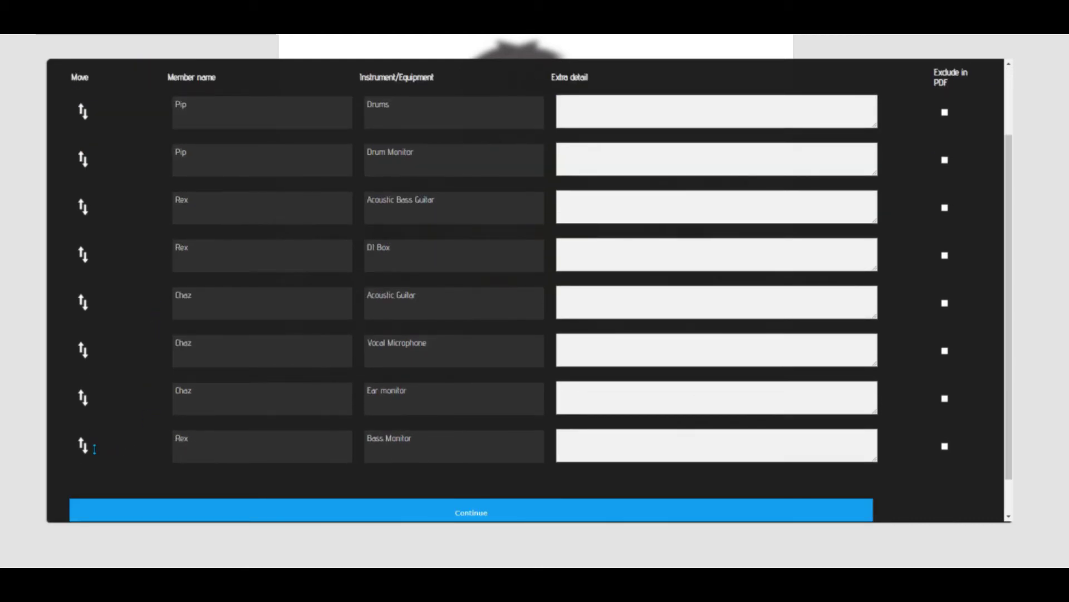
drag(89, 447, 110, 255)
click(640, 373)
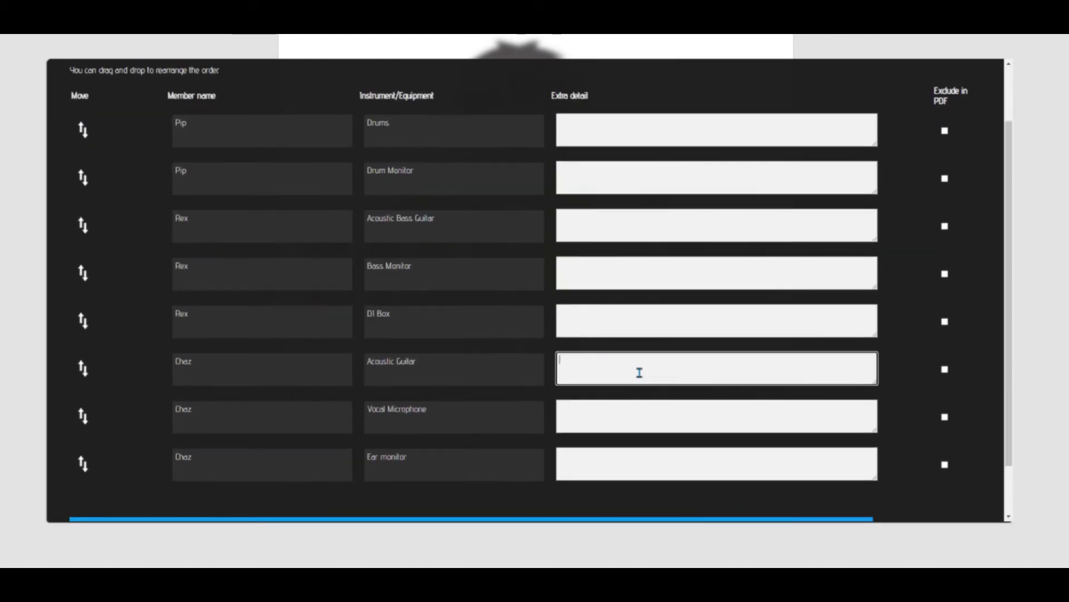
text(12 st)
scroll(724, 328, up, 2)
scroll(696, 334, down, 2)
scroll(666, 337, up, 2)
click(111, 126)
click(110, 127)
scroll(331, 280, down, 3)
click(342, 467)
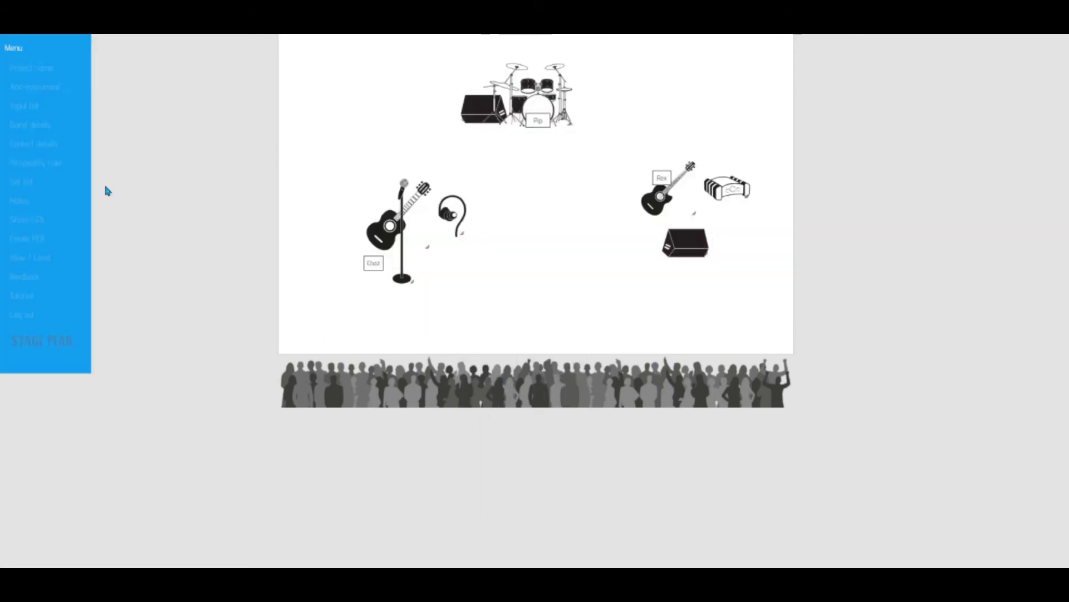
Open the hospitality rider from the editor menu.
click(53, 163)
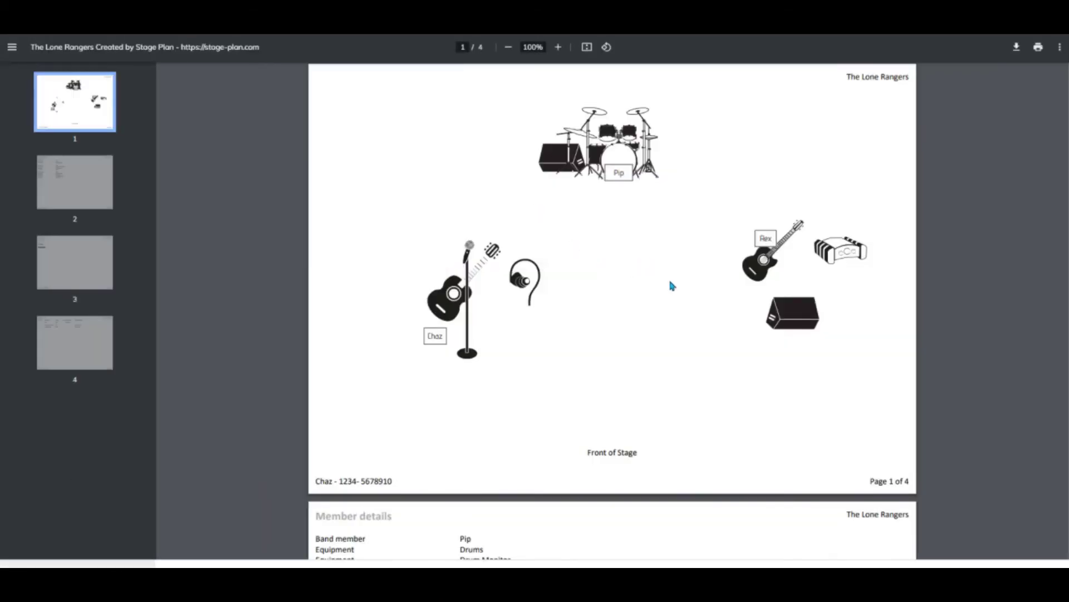
Scroll through the four PDF pages: stage plot, member details, hospitality rider and input list.
scroll(672, 286, down, 3)
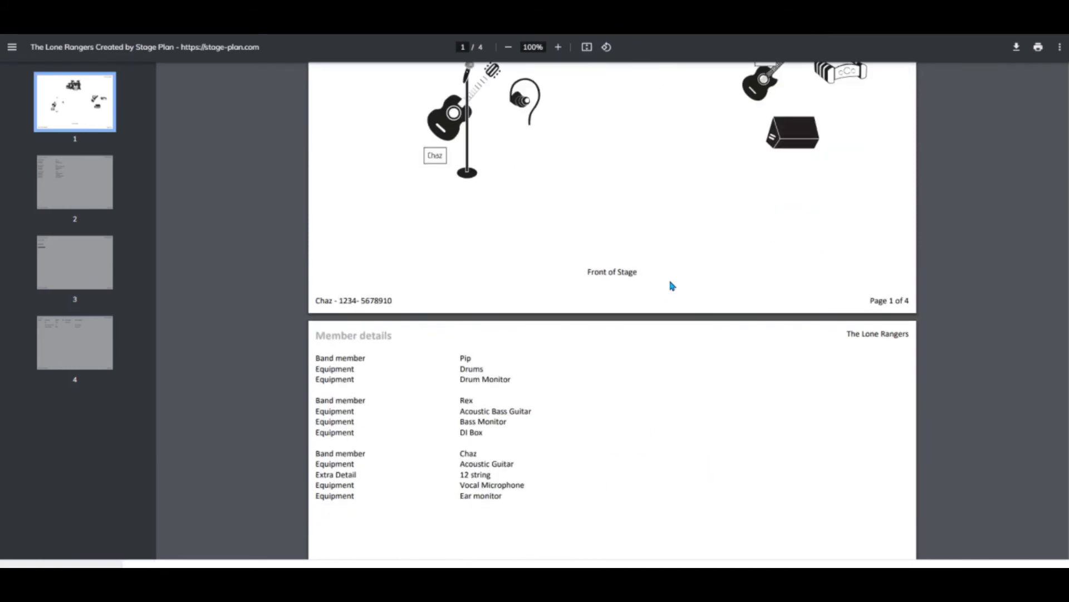
scroll(534, 291, down, 3)
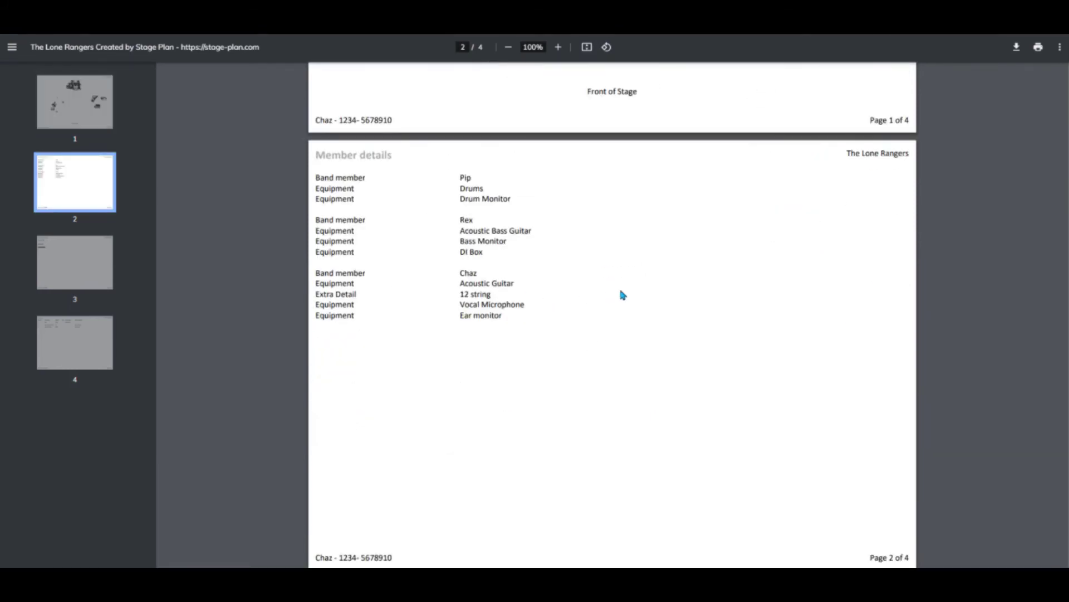
scroll(622, 295, down, 6)
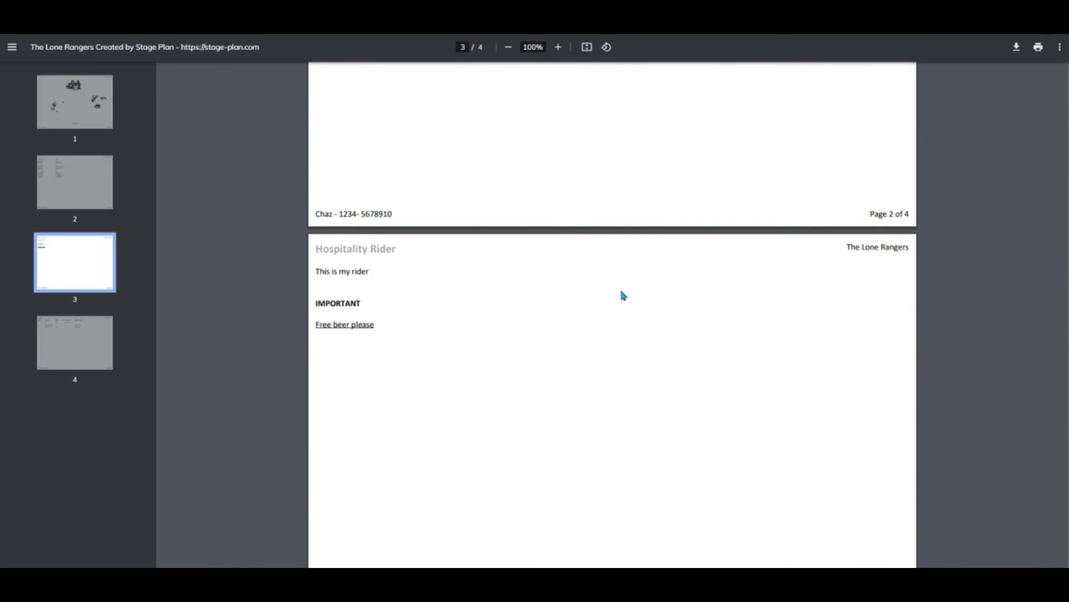
scroll(622, 295, down, 6)
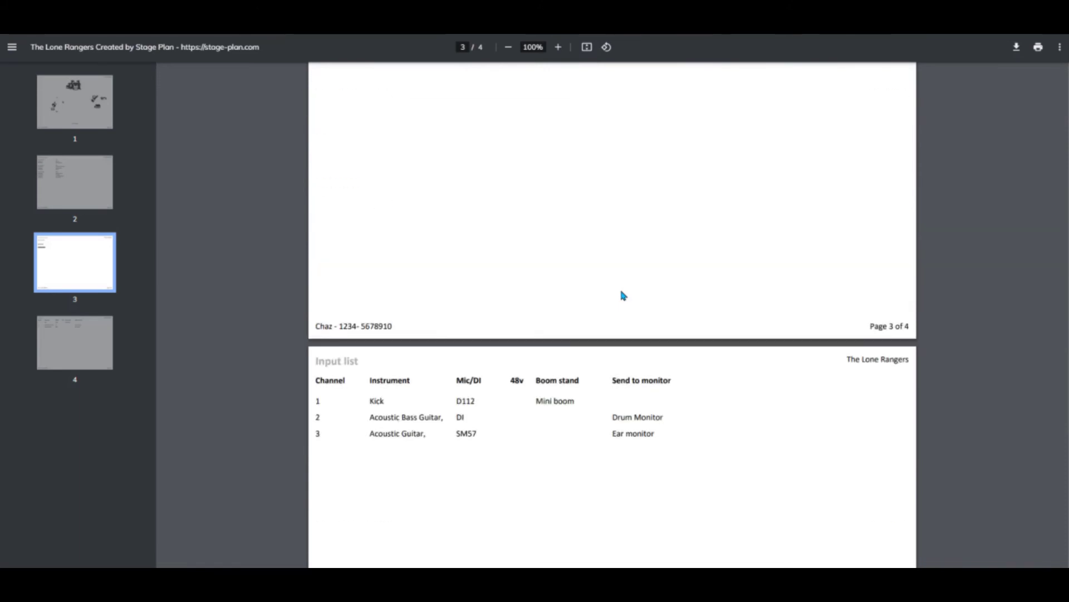
scroll(633, 335, down, 3)
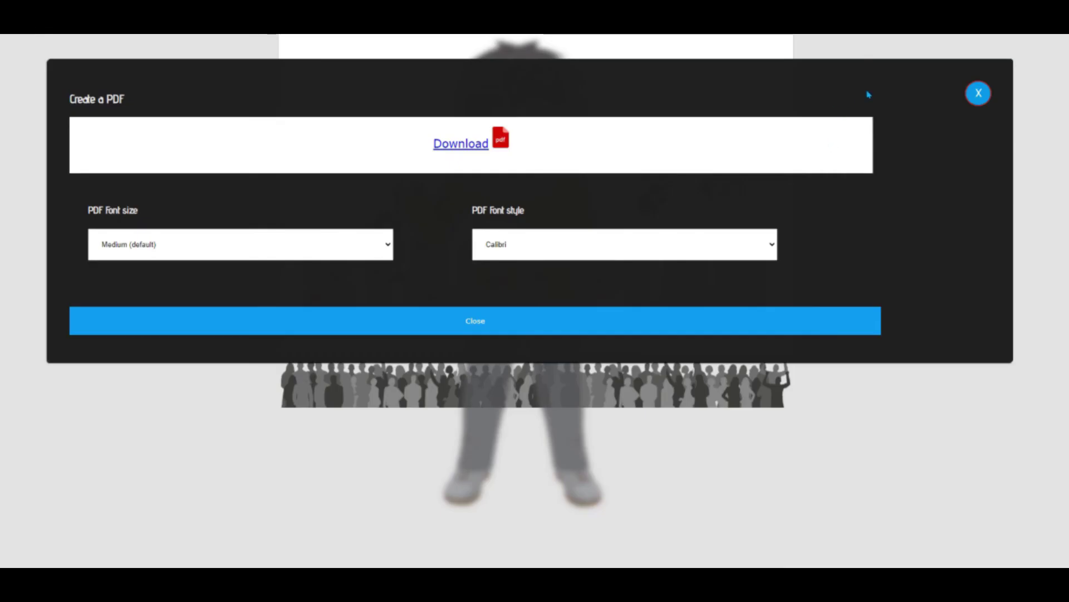
click(979, 93)
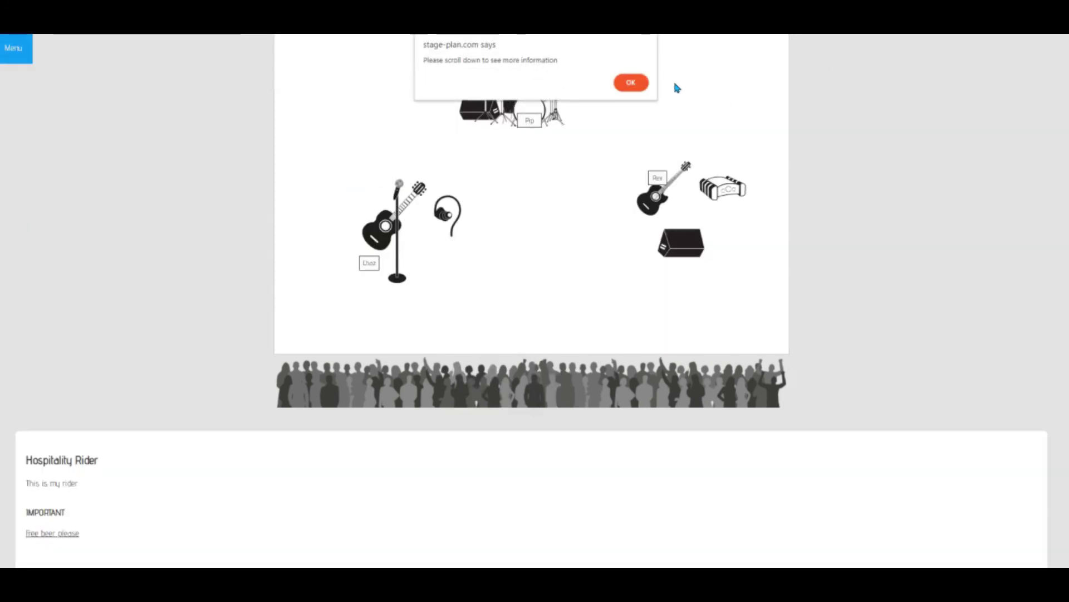
click(631, 80)
scroll(578, 224, down, 5)
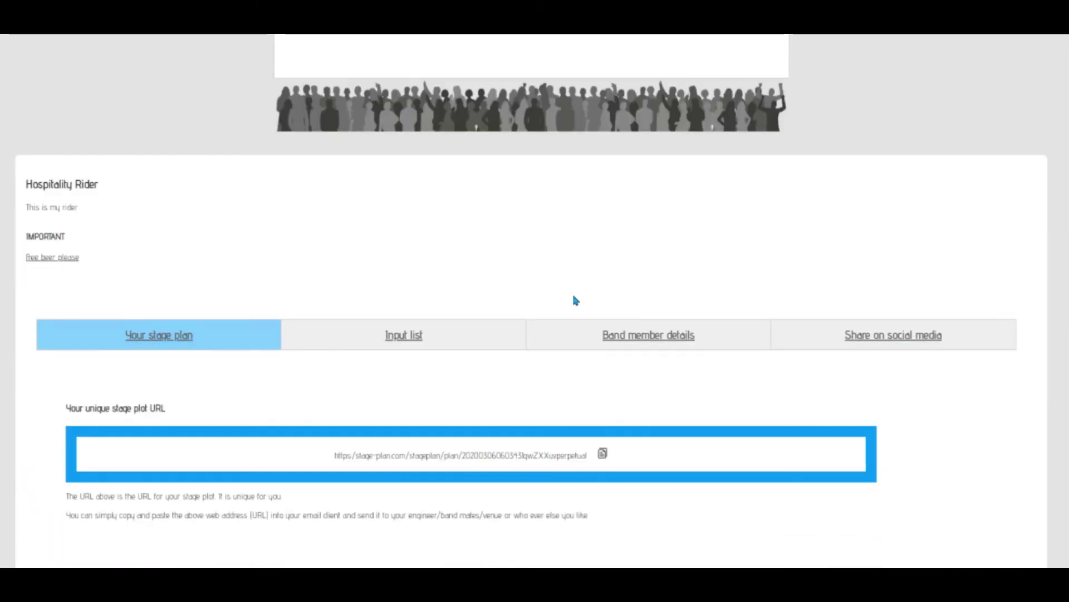
scroll(576, 300, up, 5)
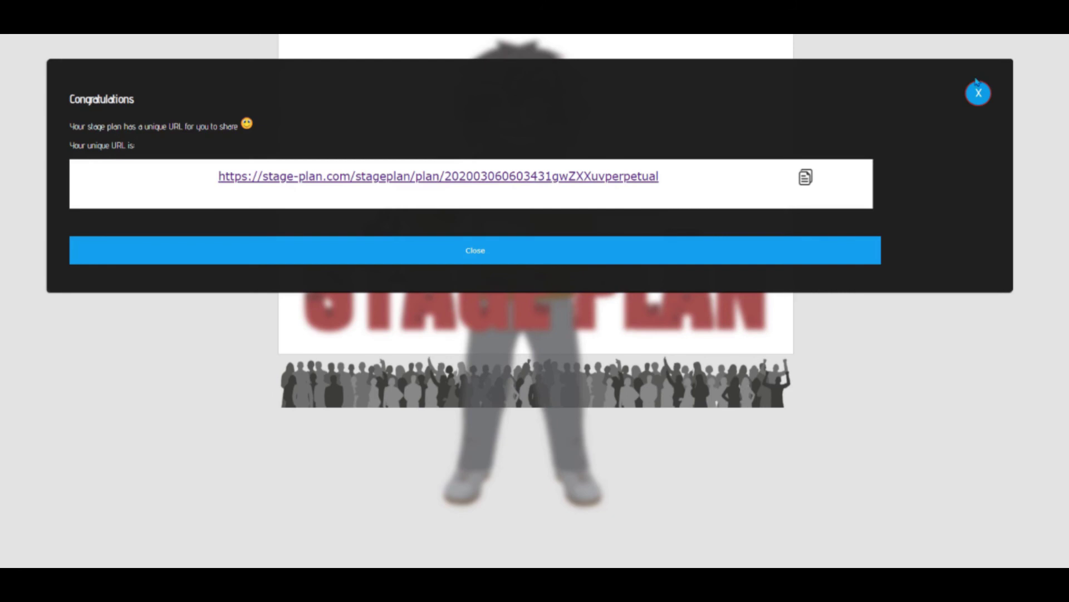
click(976, 93)
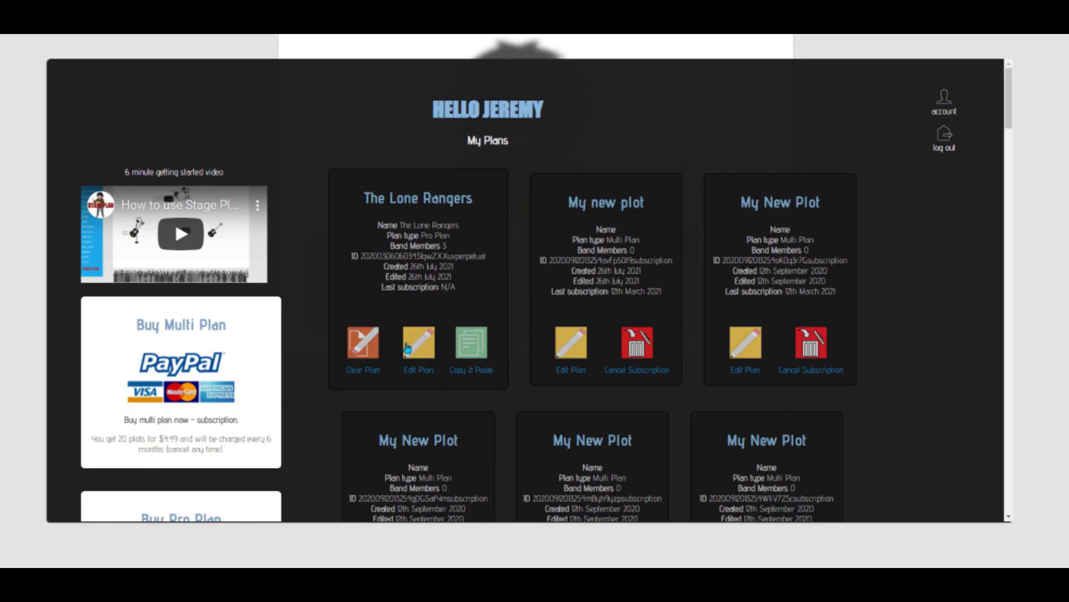
Duplicate The Lone Rangers into My new plot, confirming the overwrite.
click(473, 337)
click(592, 183)
click(591, 220)
click(567, 249)
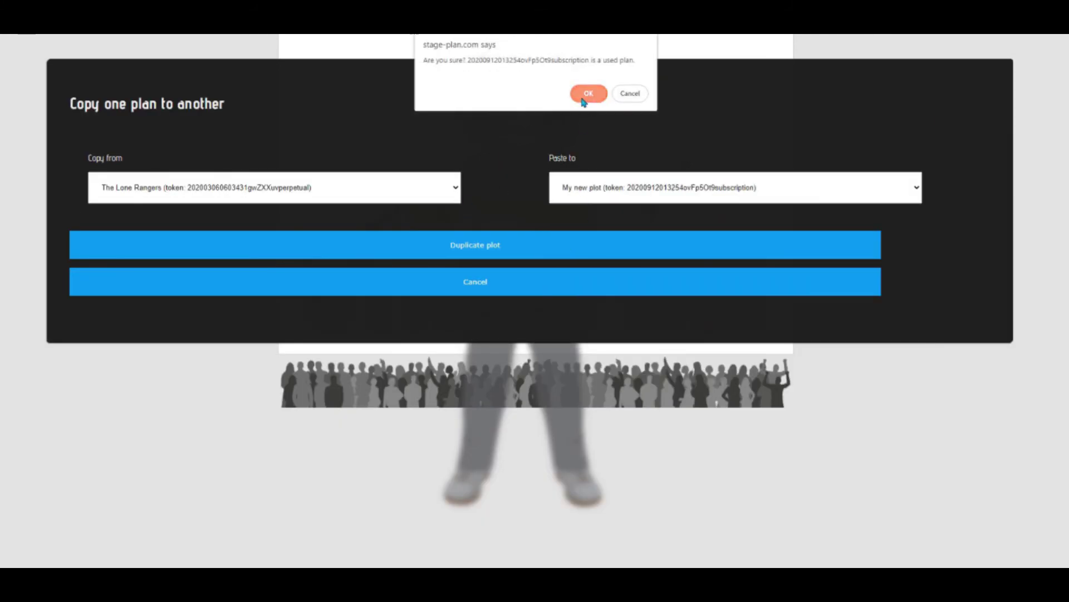
click(585, 95)
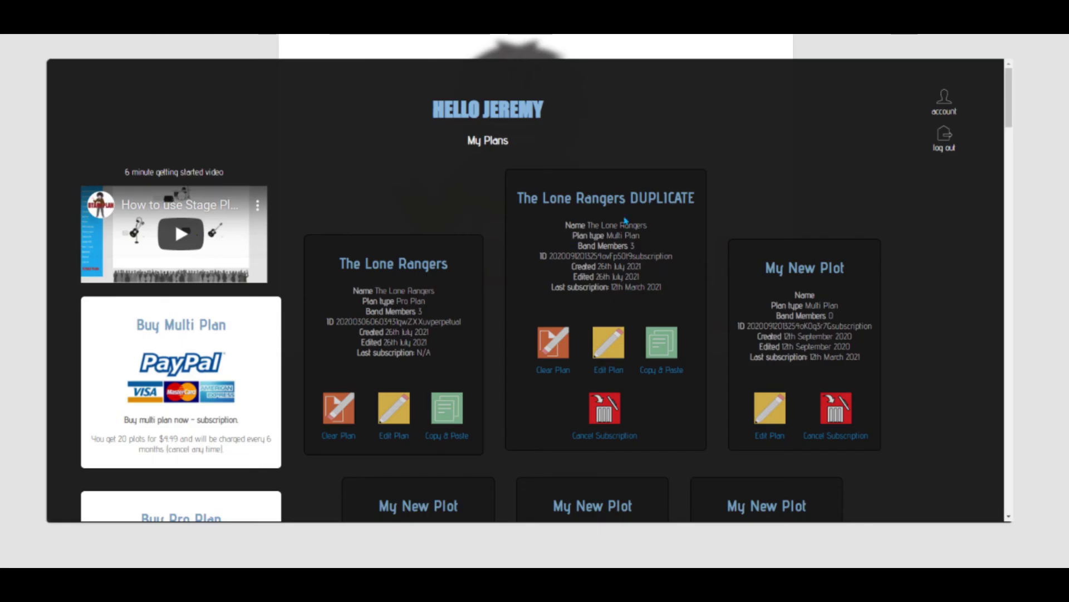
Clear the duplicated Lone Rangers plot and confirm.
scroll(626, 234, down, 1)
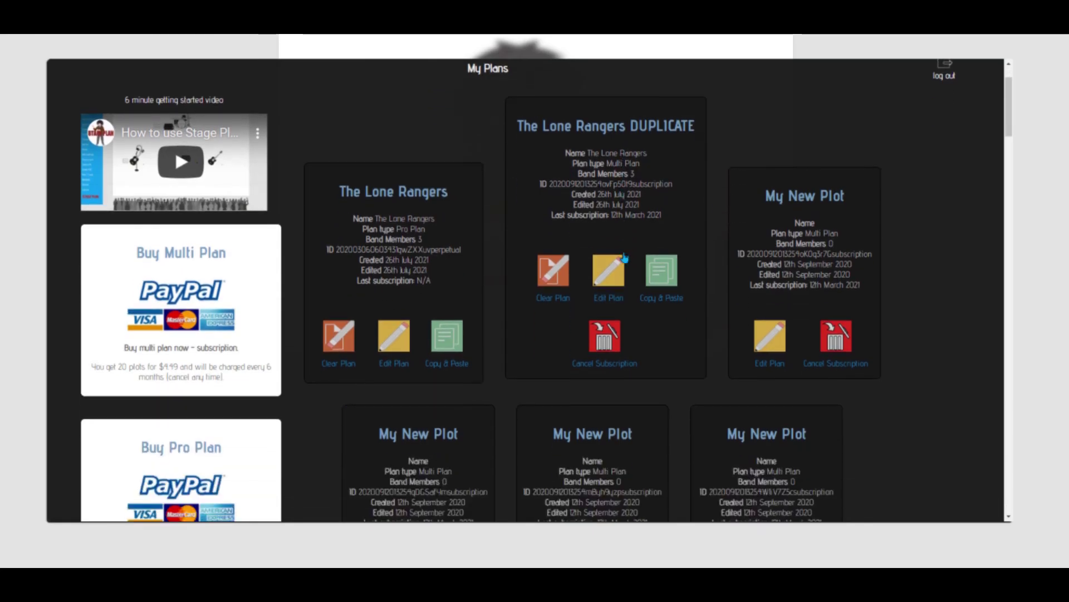
scroll(625, 257, up, 1)
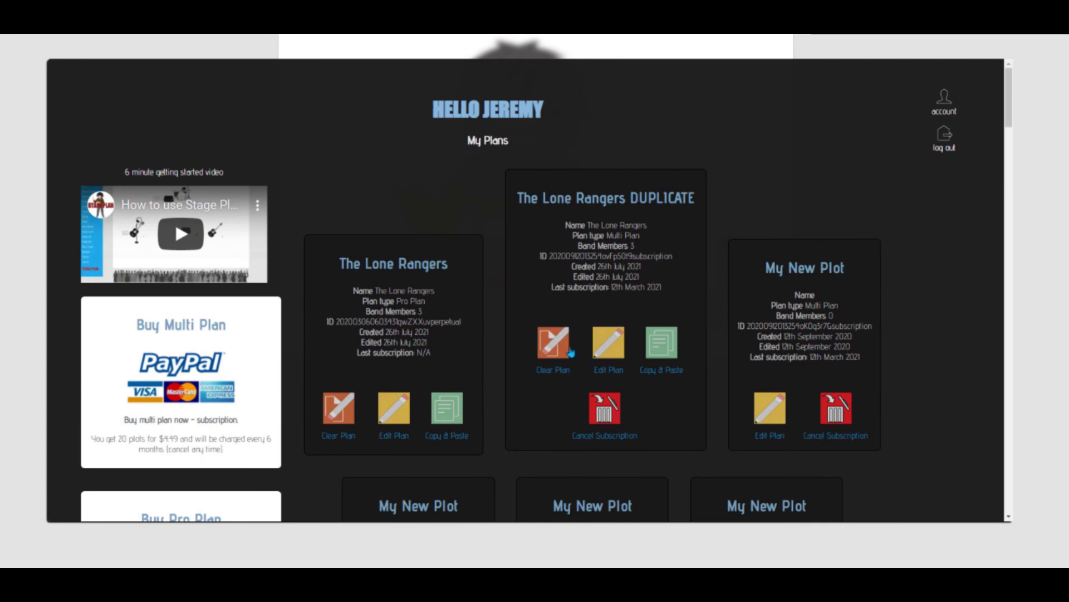
click(555, 356)
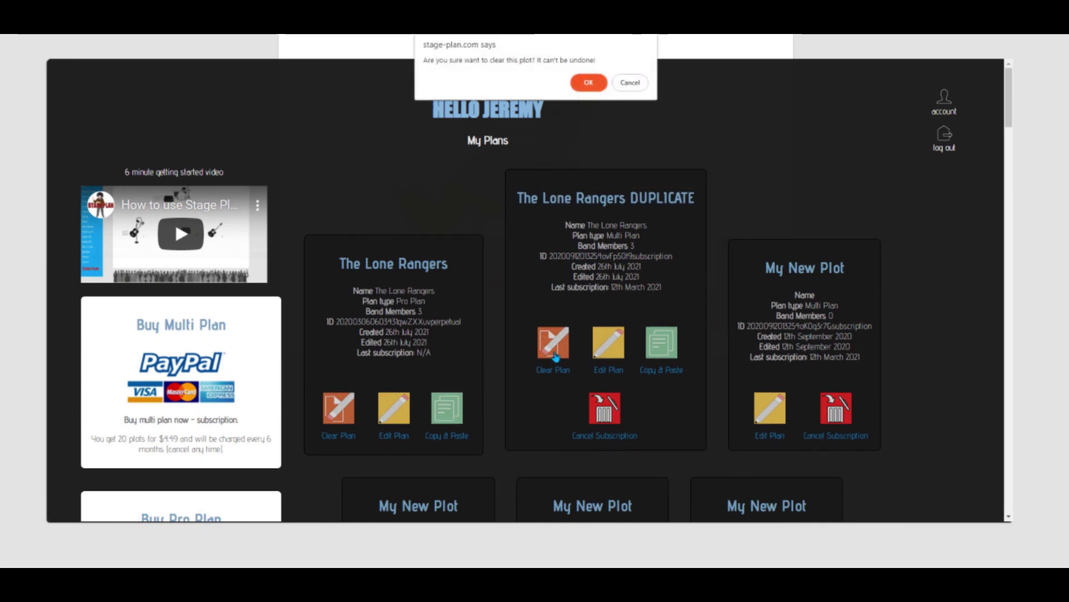
click(582, 83)
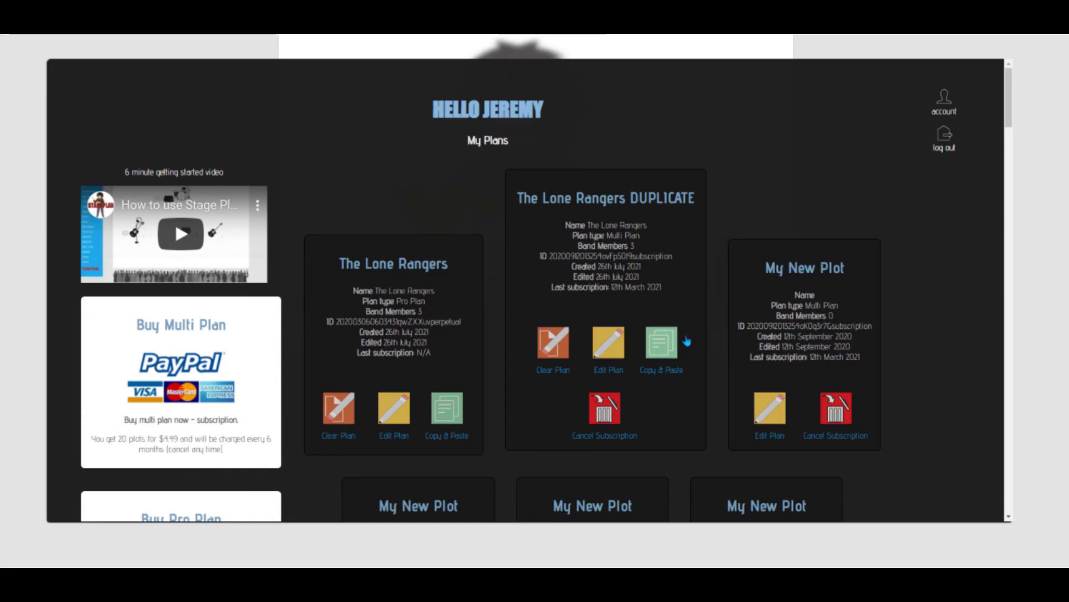